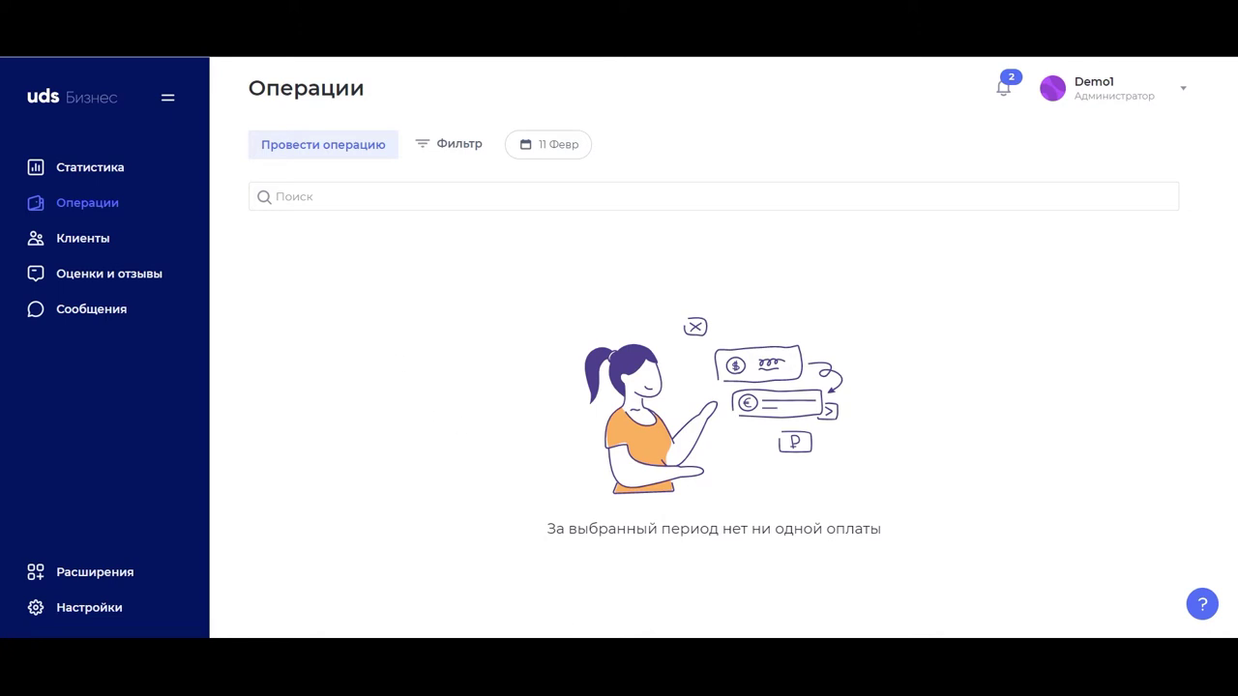
- Switch to the UDS mobile app, view the Demo1 company page and return to the home screen
{"action": "key", "text": "alt+Tab"}
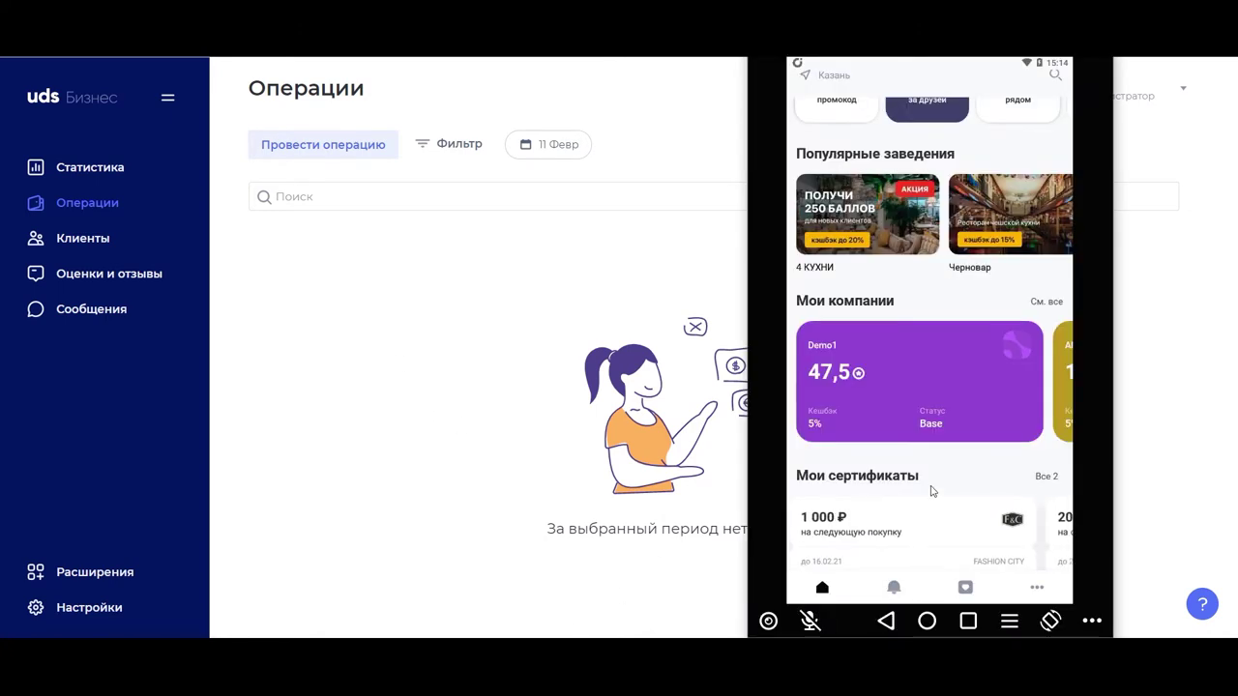
{"action": "left_click", "coordinate": [931, 391]}
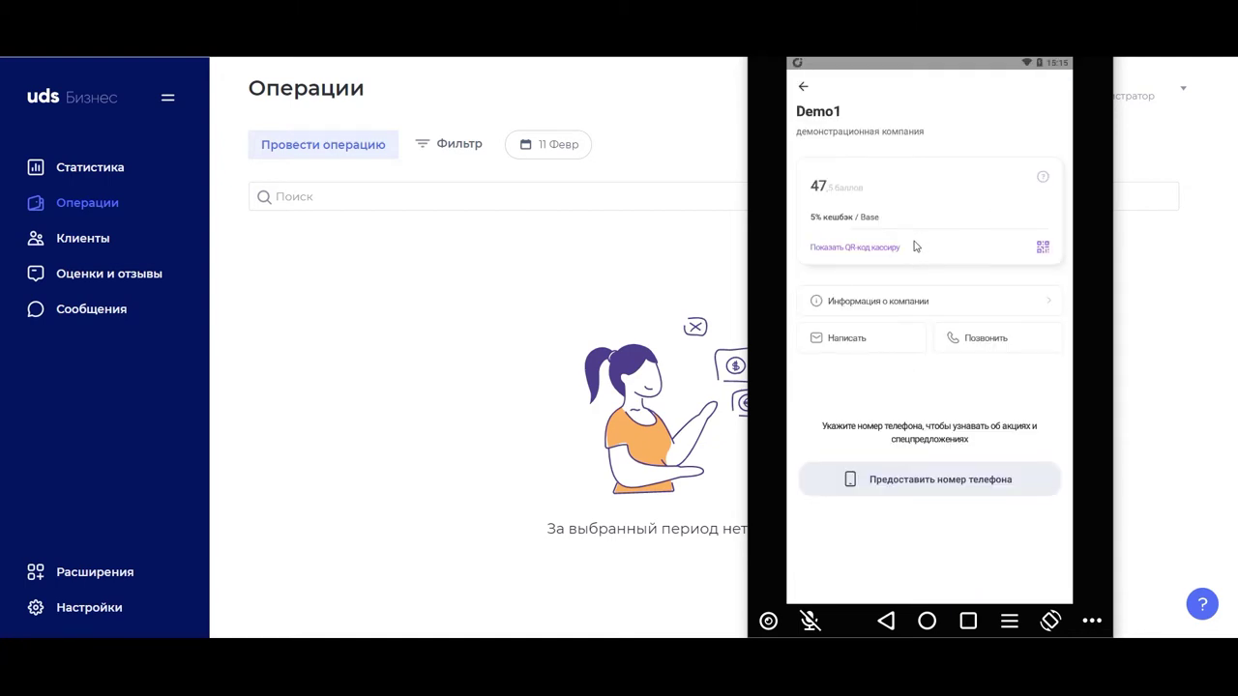
{"action": "left_click", "coordinate": [802, 89]}
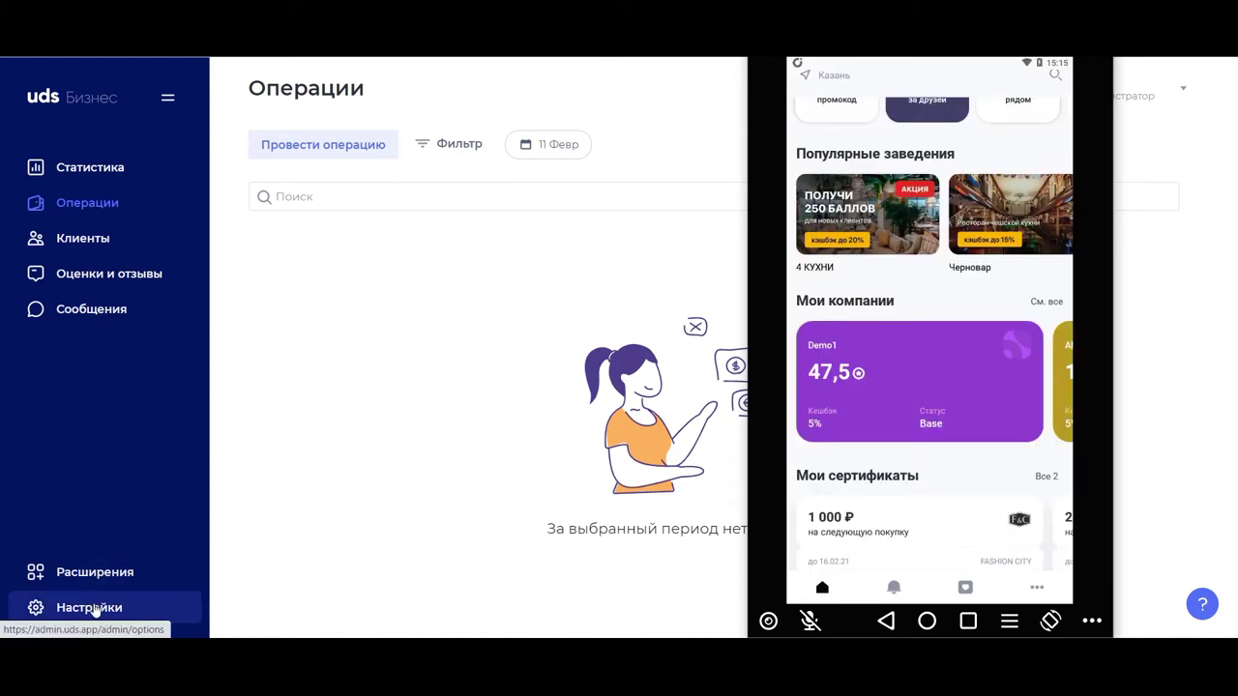
- In the company profile settings, upload logo_uds as the logo with the crop area covering the whole image
{"action": "left_click", "coordinate": [94, 608]}
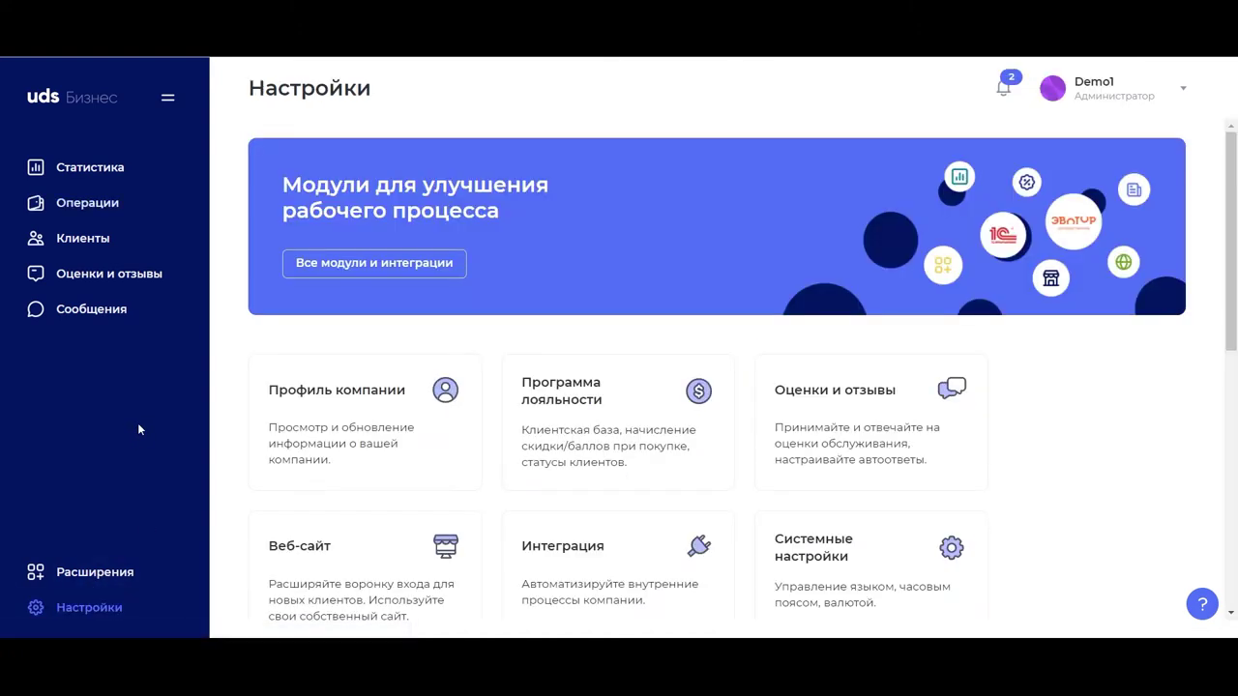
{"action": "left_click", "coordinate": [341, 409]}
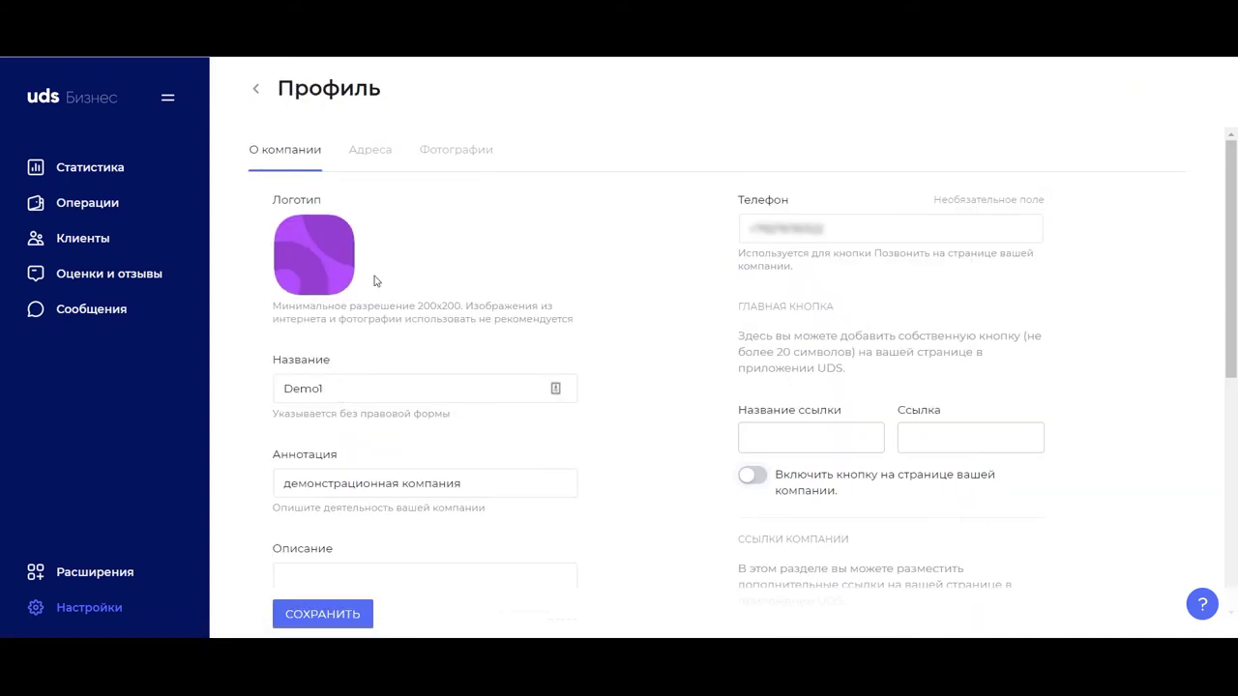
{"action": "mouse_move", "coordinate": [316, 256]}
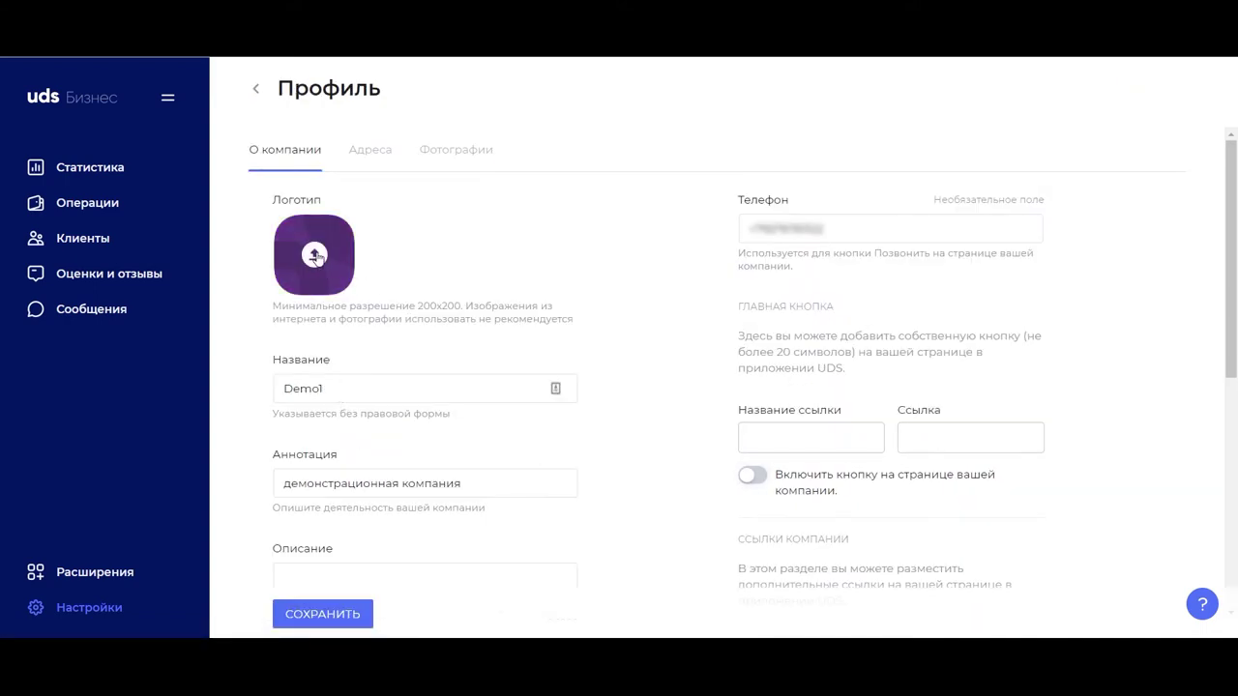
{"action": "left_click", "coordinate": [316, 256]}
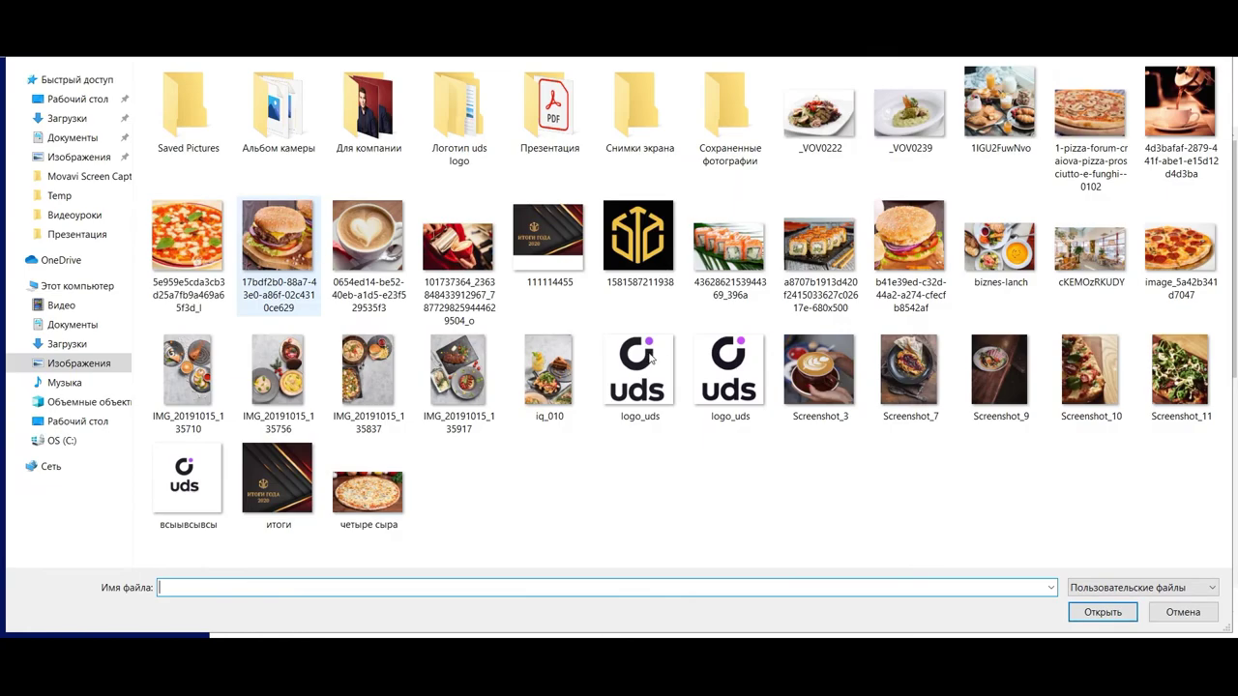
{"action": "double_click", "coordinate": [652, 360]}
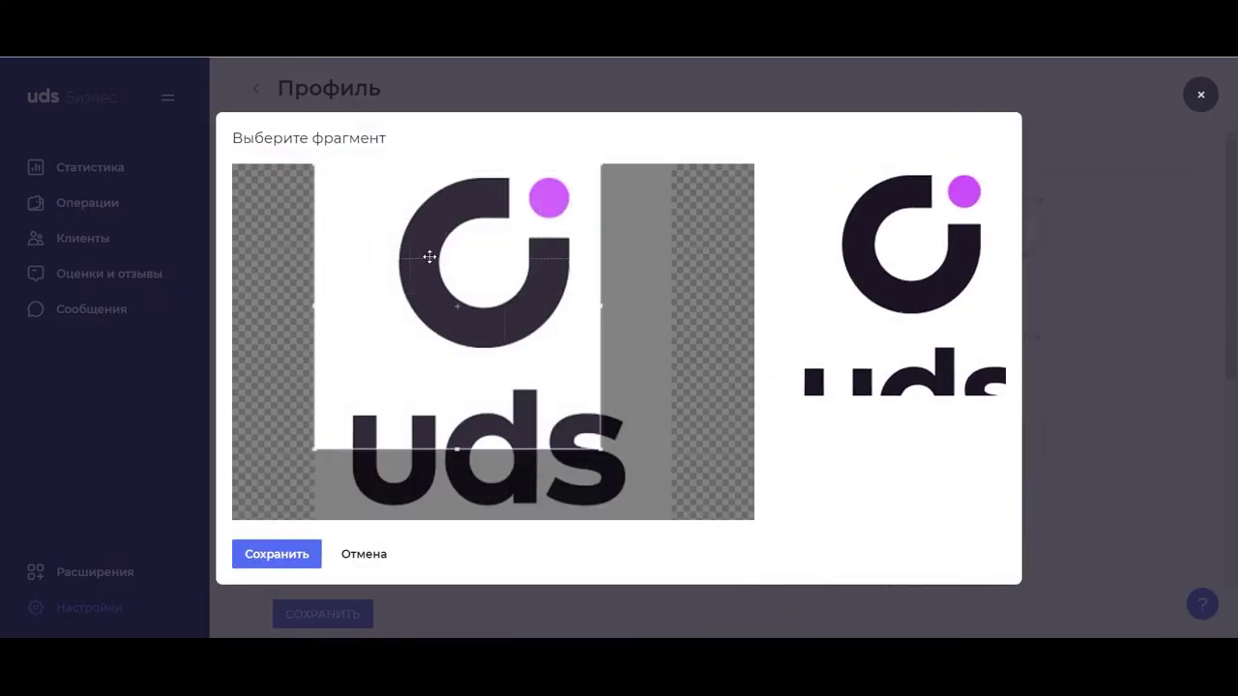
{"action": "left_click_drag", "start_coordinate": [600, 450], "coordinate": [674, 577]}
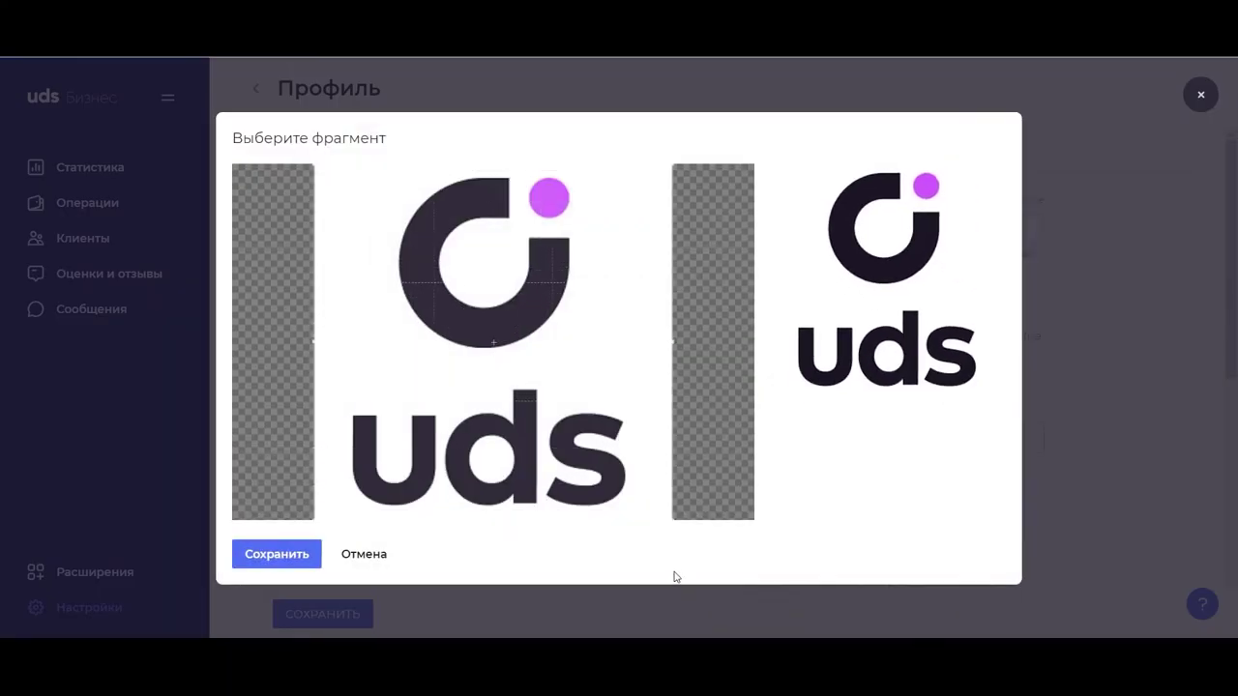
{"action": "left_click", "coordinate": [290, 562]}
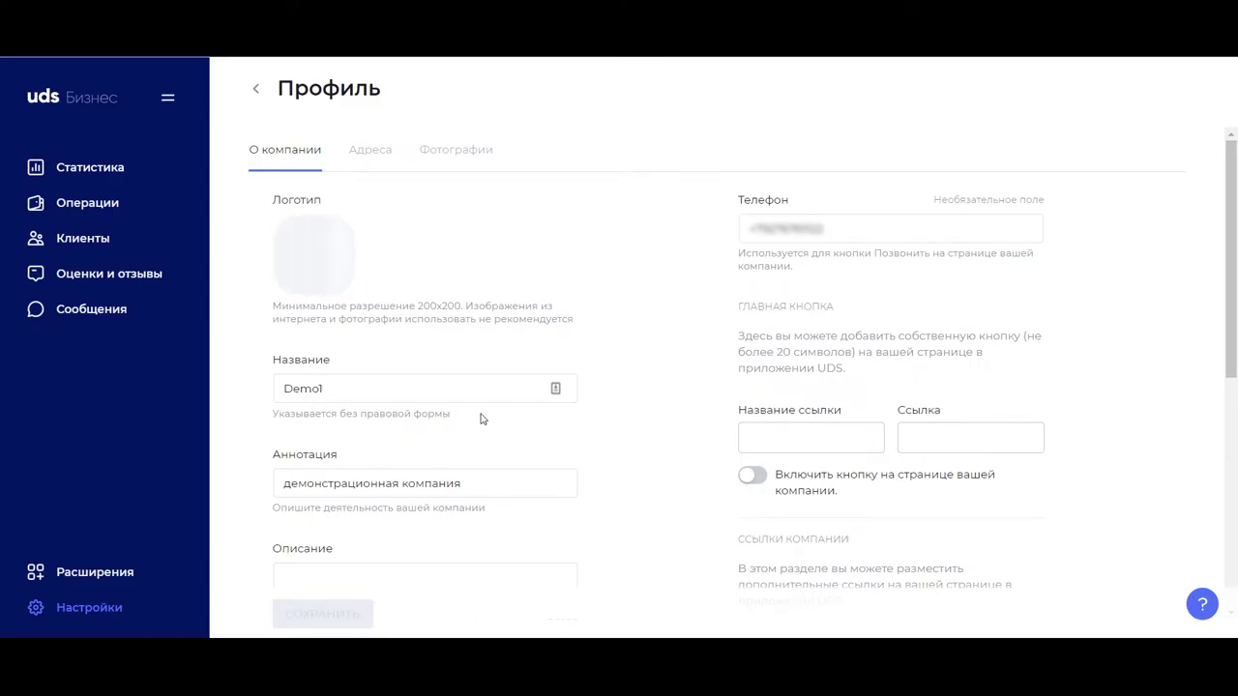
- Enter "описание" as the company description in the profile
{"action": "left_click", "coordinate": [358, 484]}
{"action": "scroll", "coordinate": [407, 474], "scroll_direction": "down", "scroll_amount": 2}
{"action": "left_click", "coordinate": [364, 422]}
{"action": "scroll", "coordinate": [416, 432], "scroll_direction": "up", "scroll_amount": 1}
{"action": "scroll", "coordinate": [445, 432], "scroll_direction": "down", "scroll_amount": 1}
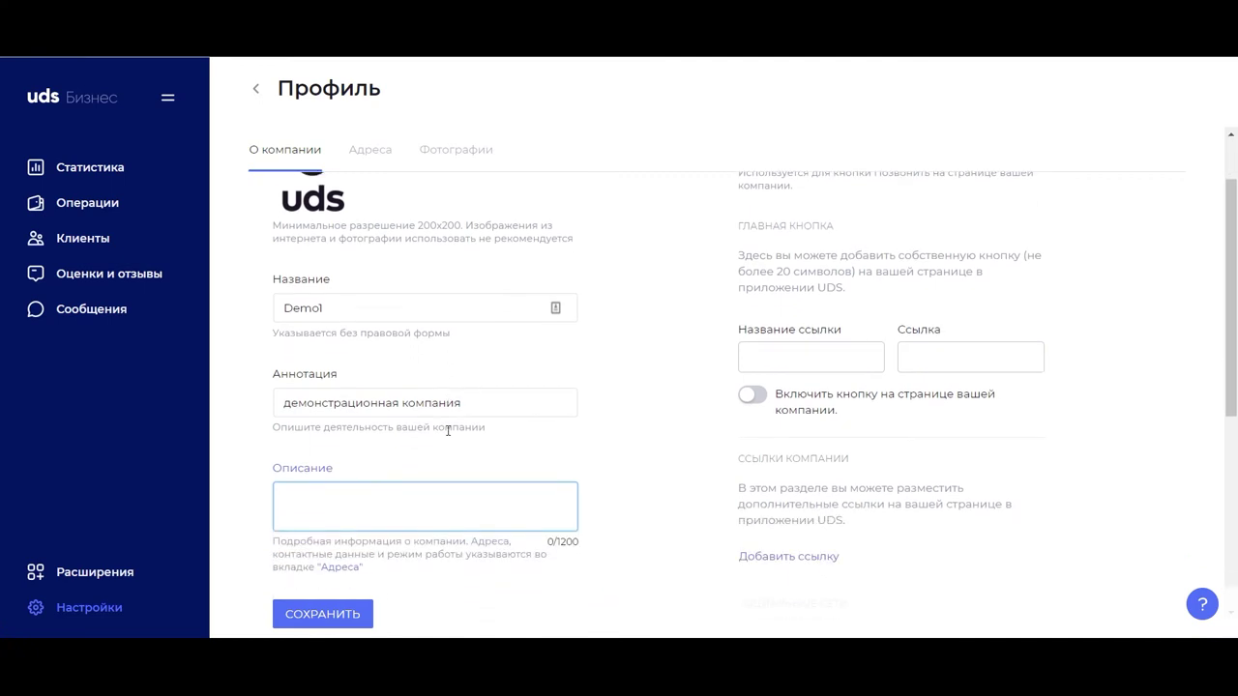
{"action": "type", "text": "описаиние"}
- Review the company's phone number field in the profile
{"action": "scroll", "coordinate": [563, 347], "scroll_direction": "up", "scroll_amount": 1}
{"action": "left_click", "coordinate": [817, 230]}
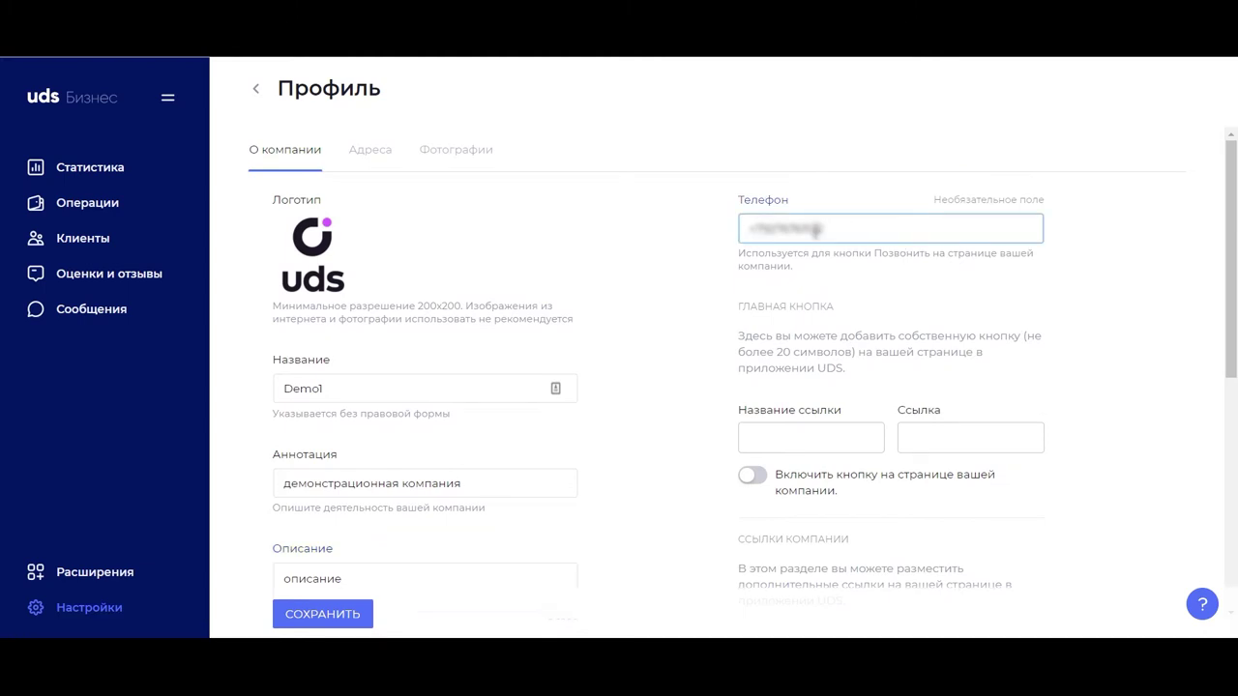
{"action": "left_click_drag", "start_coordinate": [837, 229], "coordinate": [723, 234]}
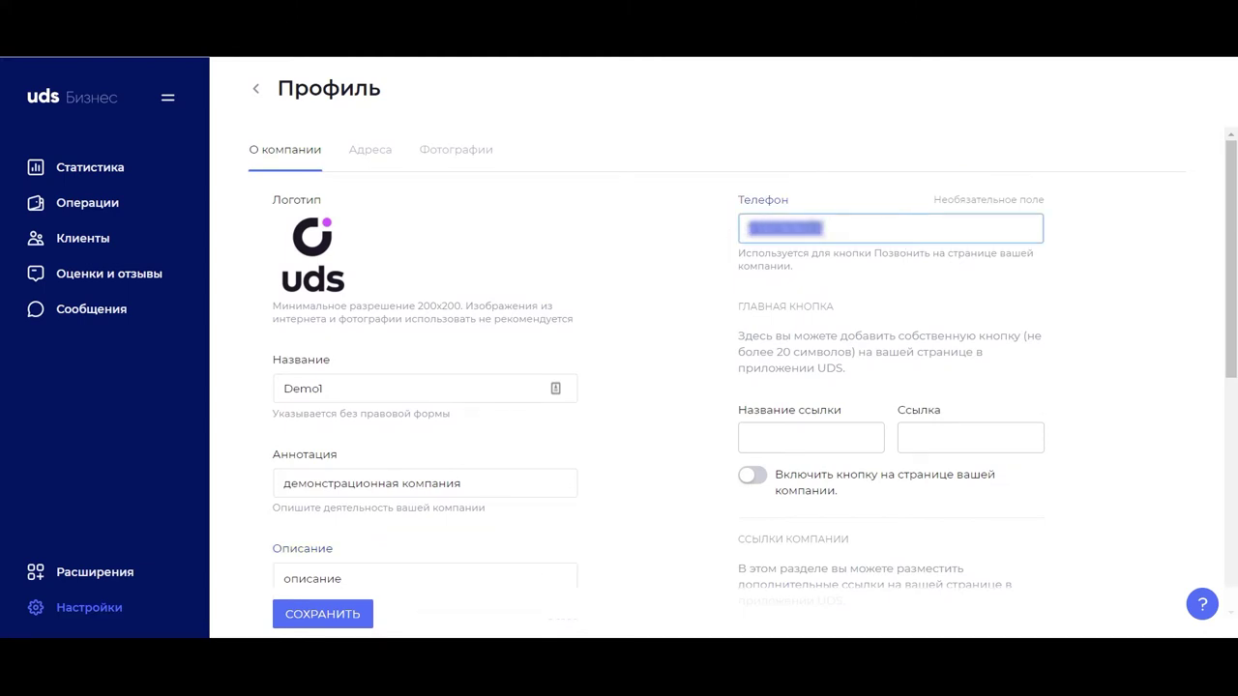
{"action": "left_click", "coordinate": [839, 226]}
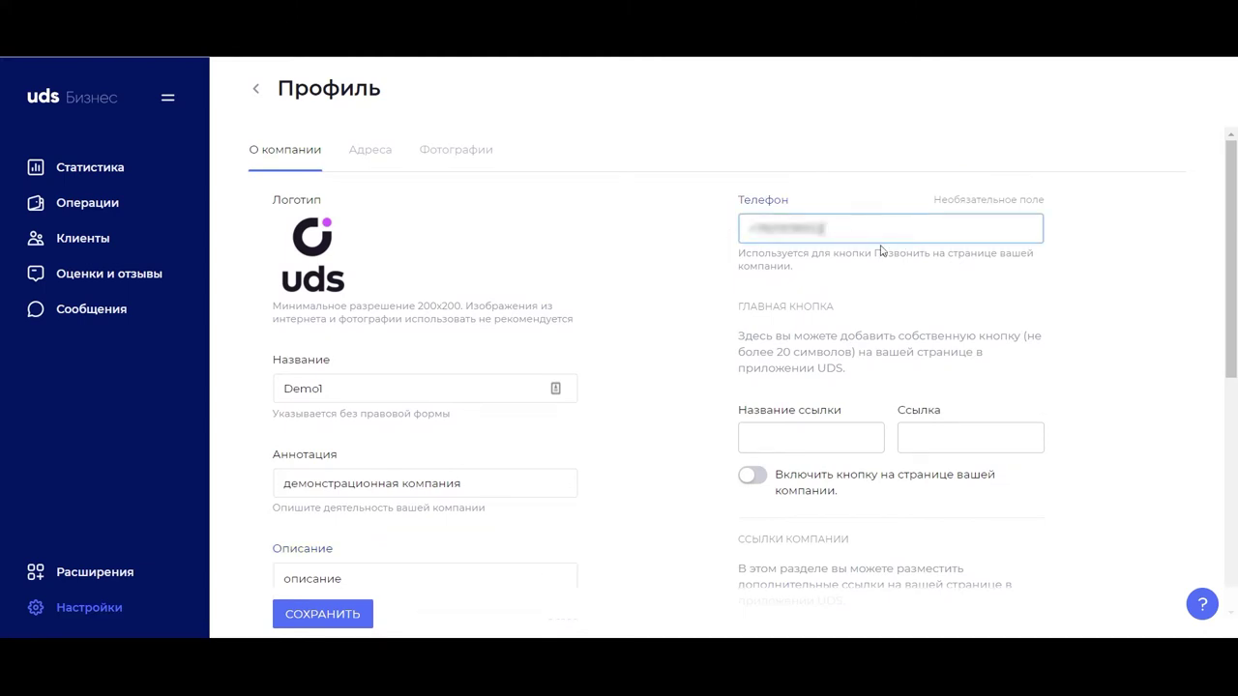
- Set up the main button with the link name "наш сайт" and link uds.app, and enable it on the company page
{"action": "scroll", "coordinate": [849, 249], "scroll_direction": "down", "scroll_amount": 2}
{"action": "left_click", "coordinate": [802, 275]}
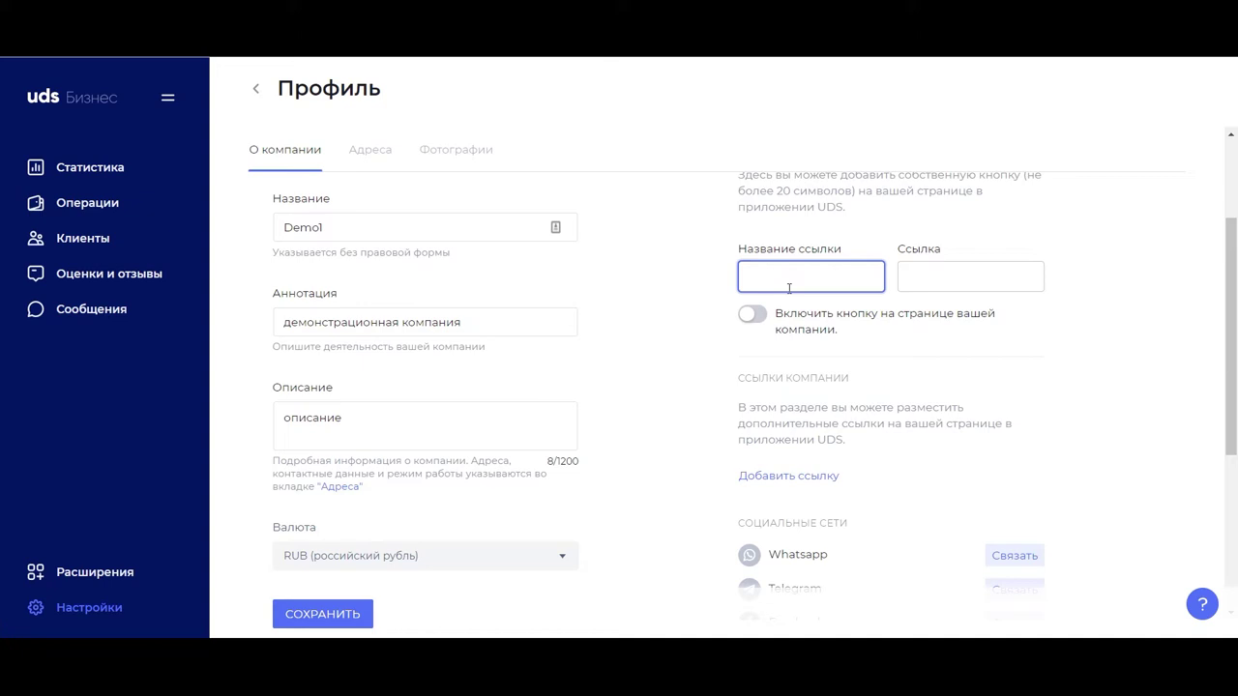
{"action": "type", "text": "наш сайт"}
{"action": "left_click", "coordinate": [914, 268]}
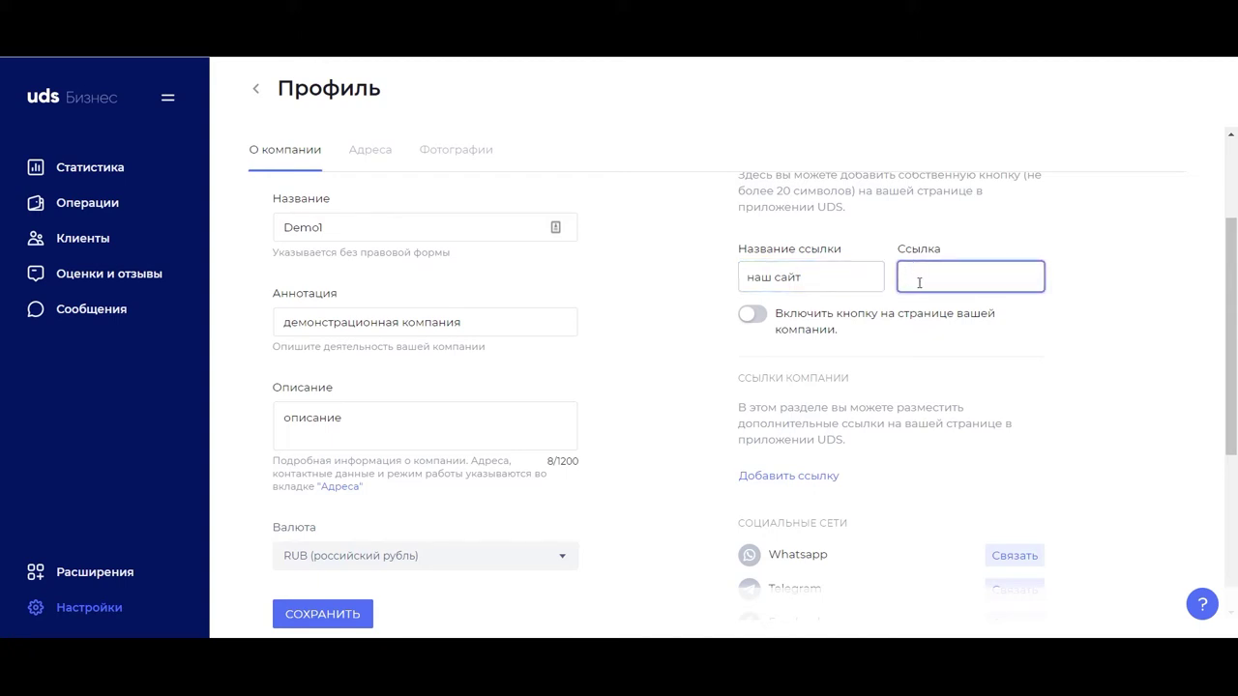
{"action": "type", "text": "гу"}
{"action": "key", "text": "BackSpace"}
{"action": "type", "text": "uds.app"}
{"action": "left_click", "coordinate": [759, 317]}
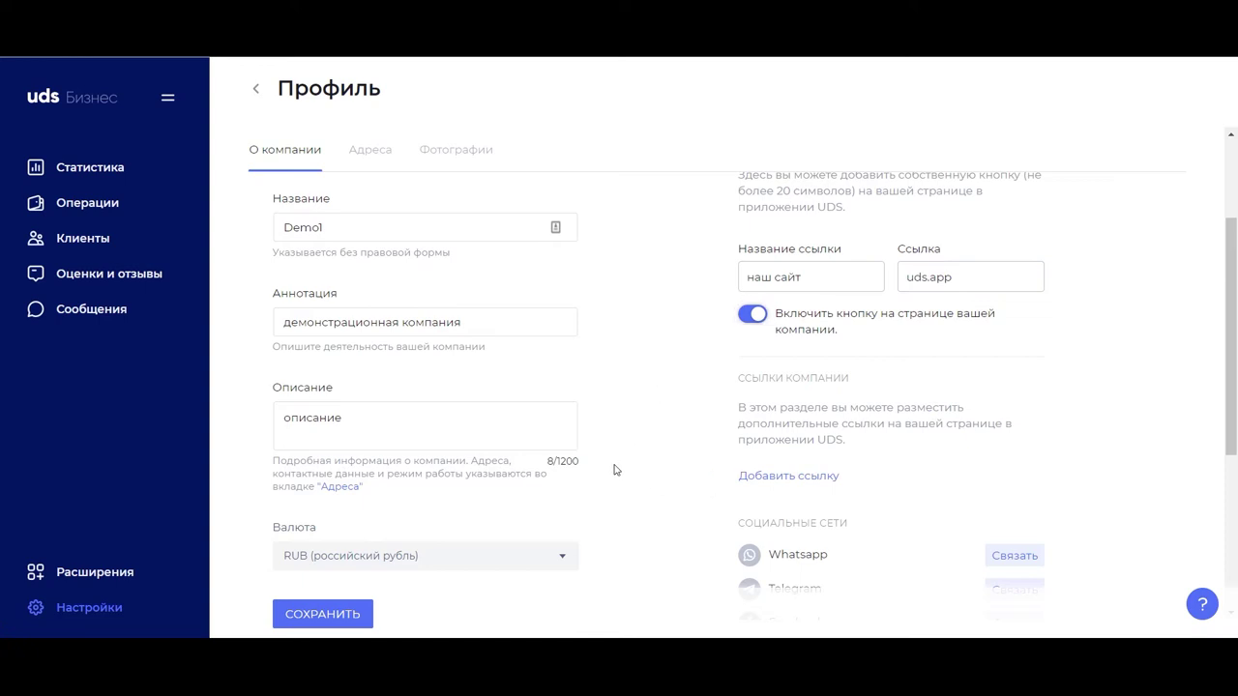
- Save the company profile with the new logo, description and main button
{"action": "left_click", "coordinate": [308, 615]}
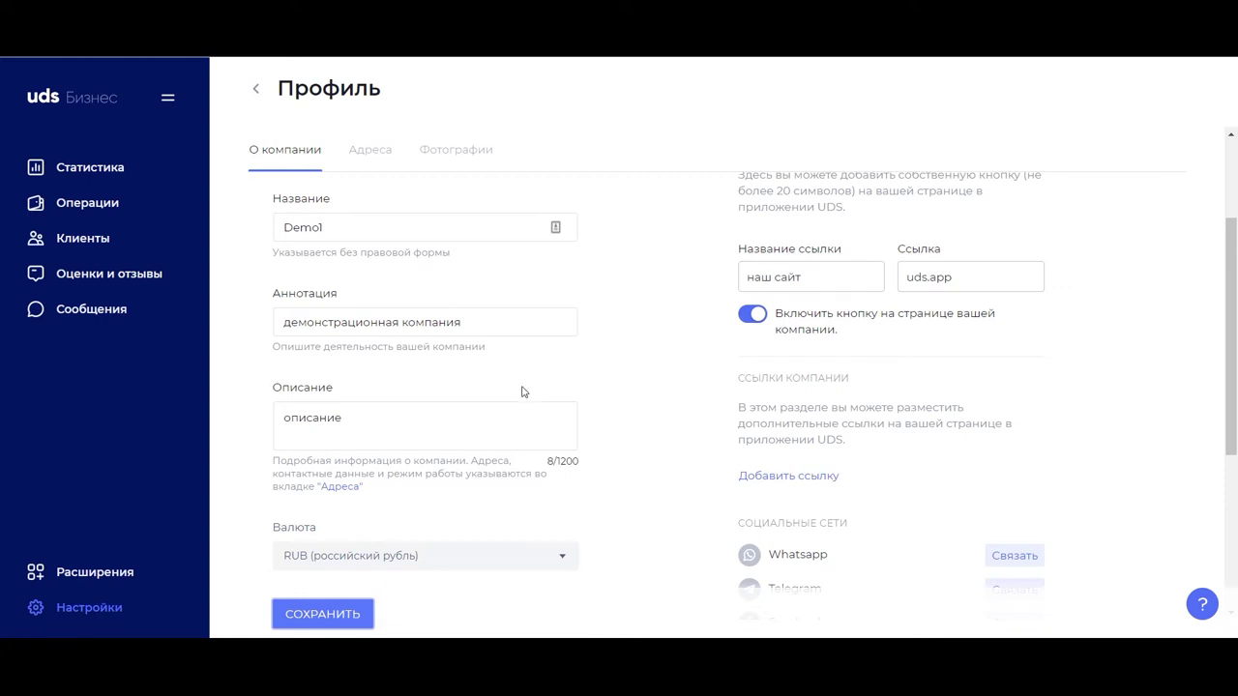
{"action": "scroll", "coordinate": [537, 387], "scroll_direction": "up", "scroll_amount": 2}
{"action": "scroll", "coordinate": [571, 368], "scroll_direction": "down", "scroll_amount": 5}
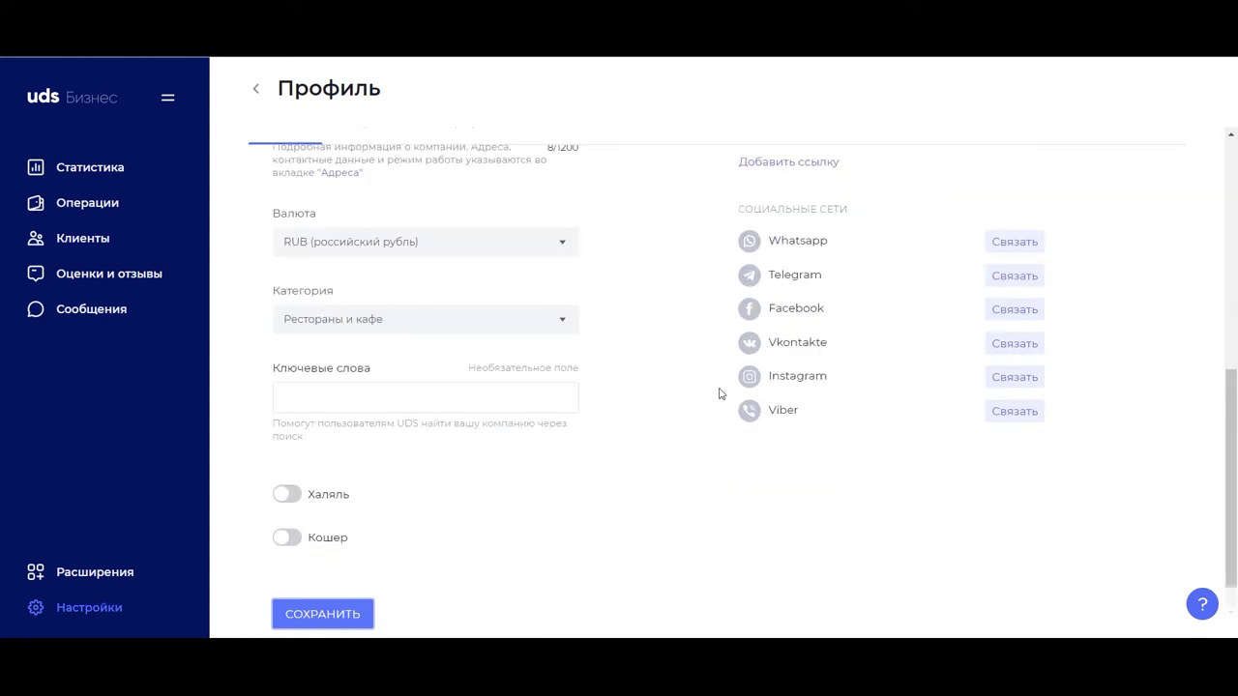
{"action": "scroll", "coordinate": [706, 397], "scroll_direction": "up", "scroll_amount": 1}
{"action": "left_click", "coordinate": [332, 613]}
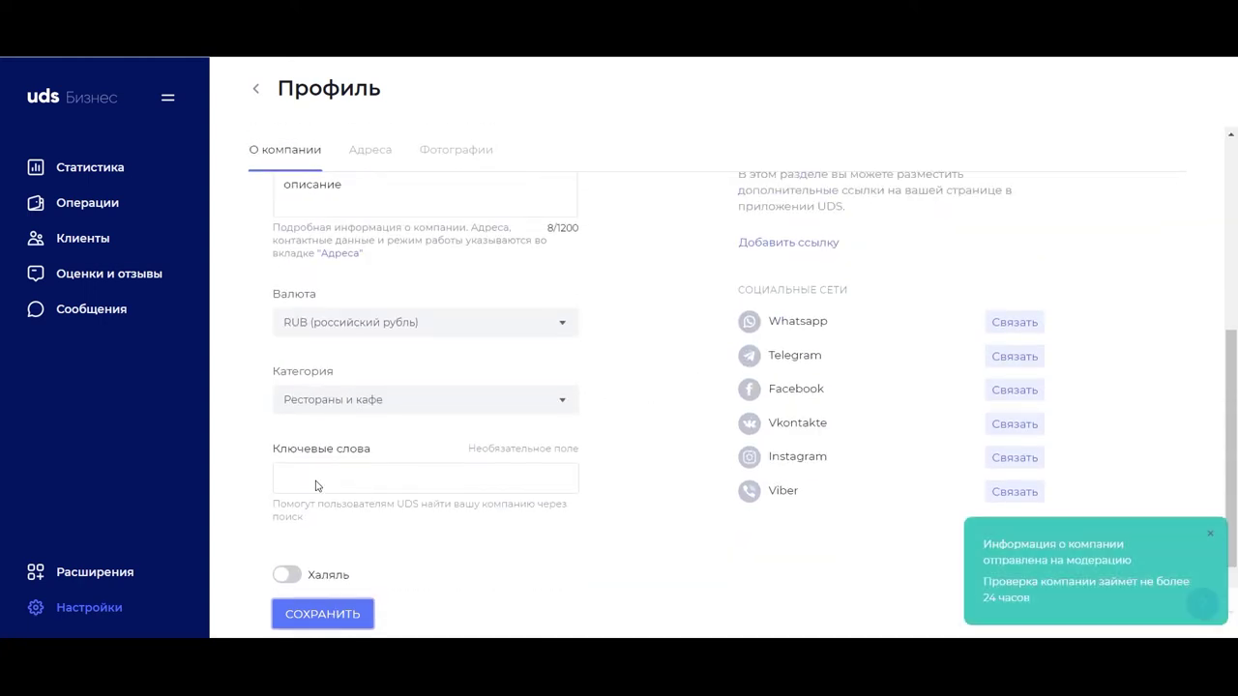
- Add the keyword "кафе" to the company profile
{"action": "left_click", "coordinate": [333, 475]}
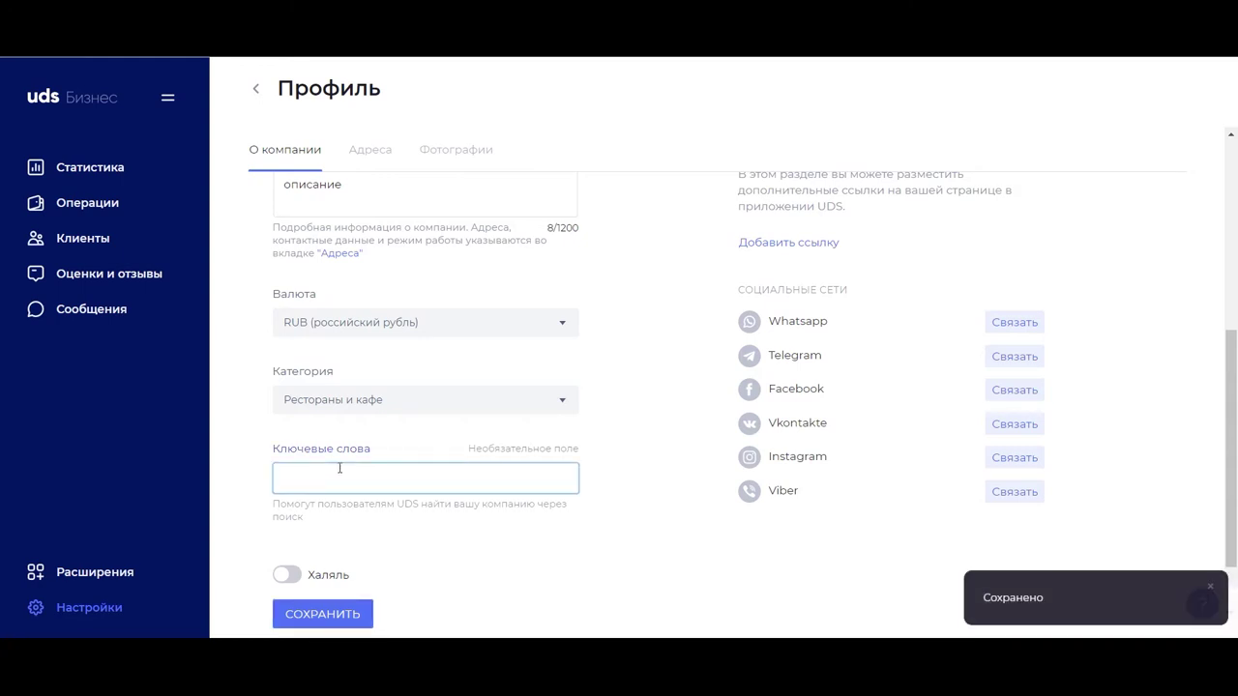
{"action": "type", "text": "к"}
{"action": "key", "text": "BackSpace"}
{"action": "type", "text": "кафе"}
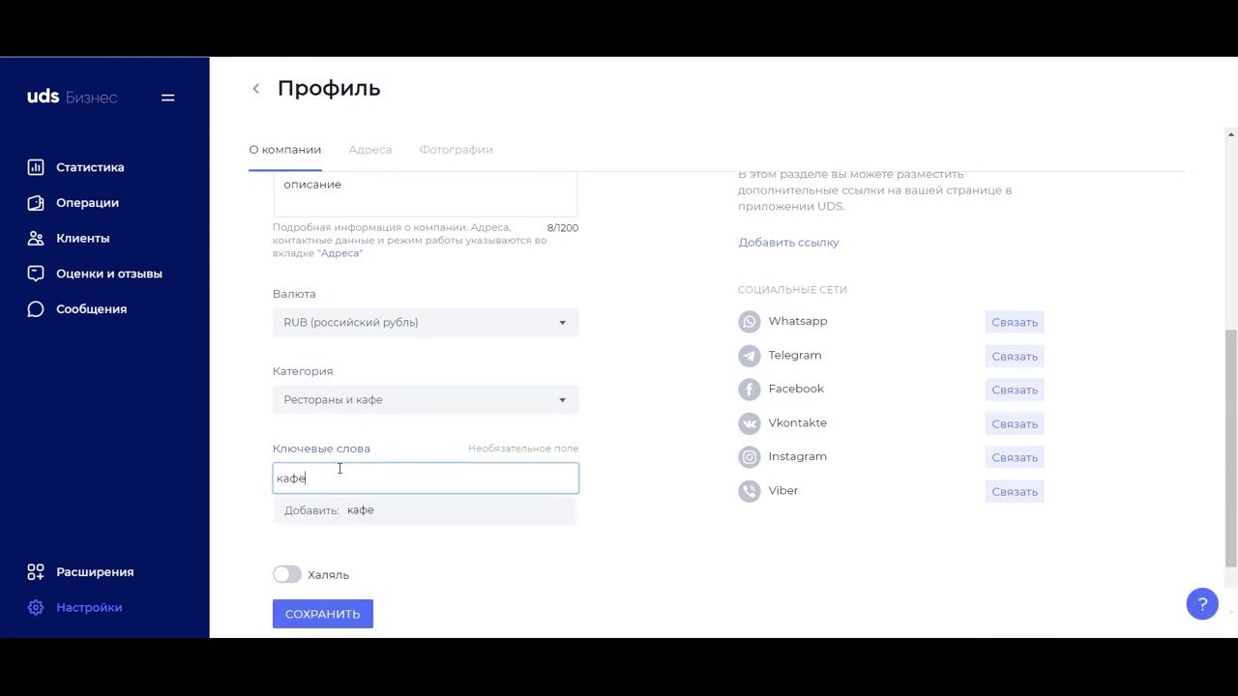
{"action": "left_click", "coordinate": [359, 521]}
{"action": "left_click", "coordinate": [504, 498]}
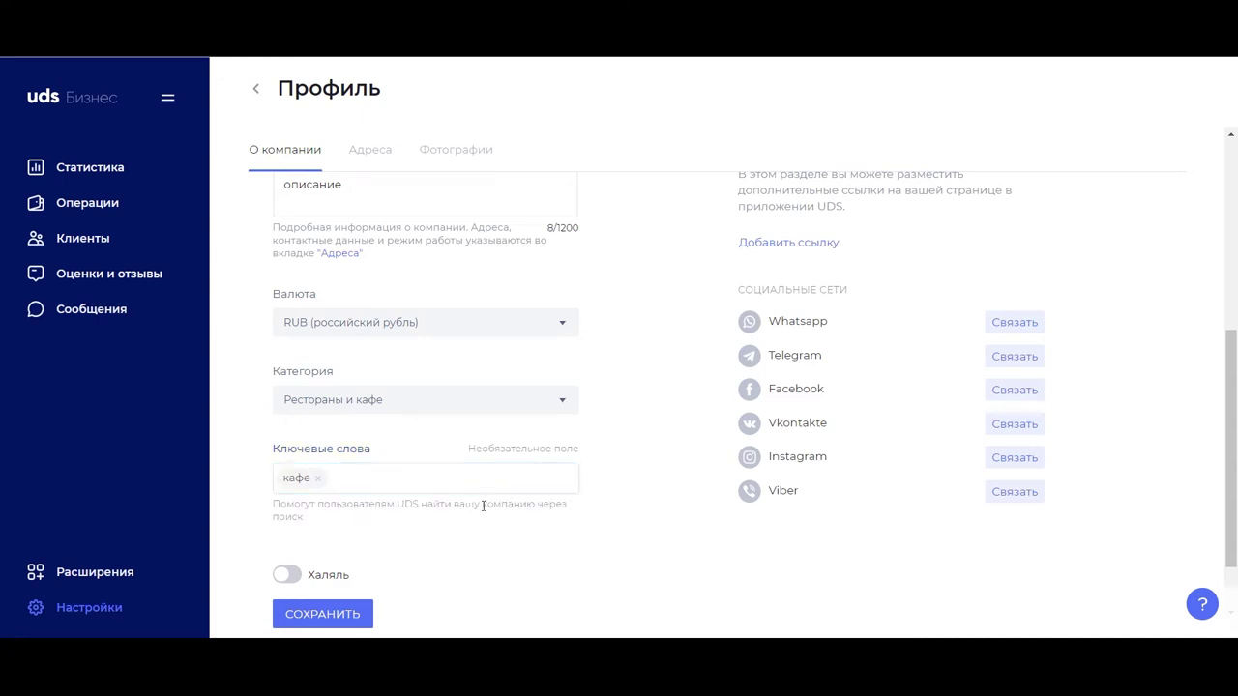
- Link Whatsapp in the company's social networks by entering the contact phone number and saving it
{"action": "scroll", "coordinate": [732, 448], "scroll_direction": "up", "scroll_amount": 3}
{"action": "scroll", "coordinate": [870, 440], "scroll_direction": "down", "scroll_amount": 2}
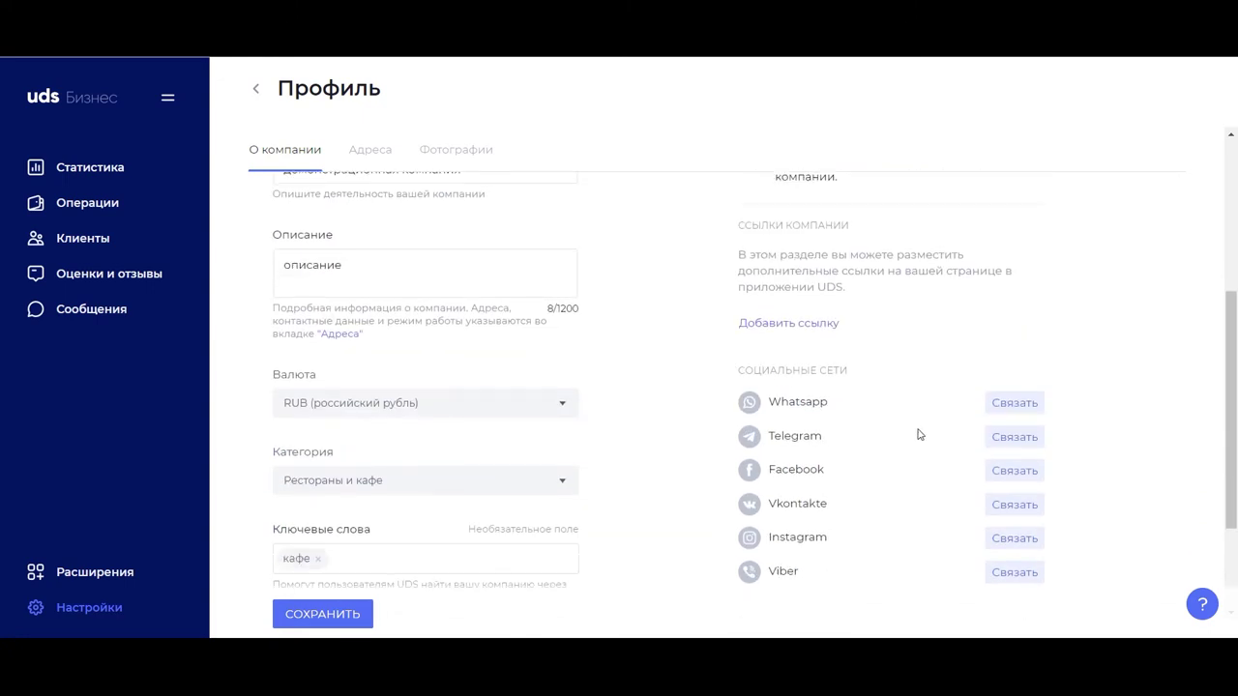
{"action": "left_click", "coordinate": [1006, 411]}
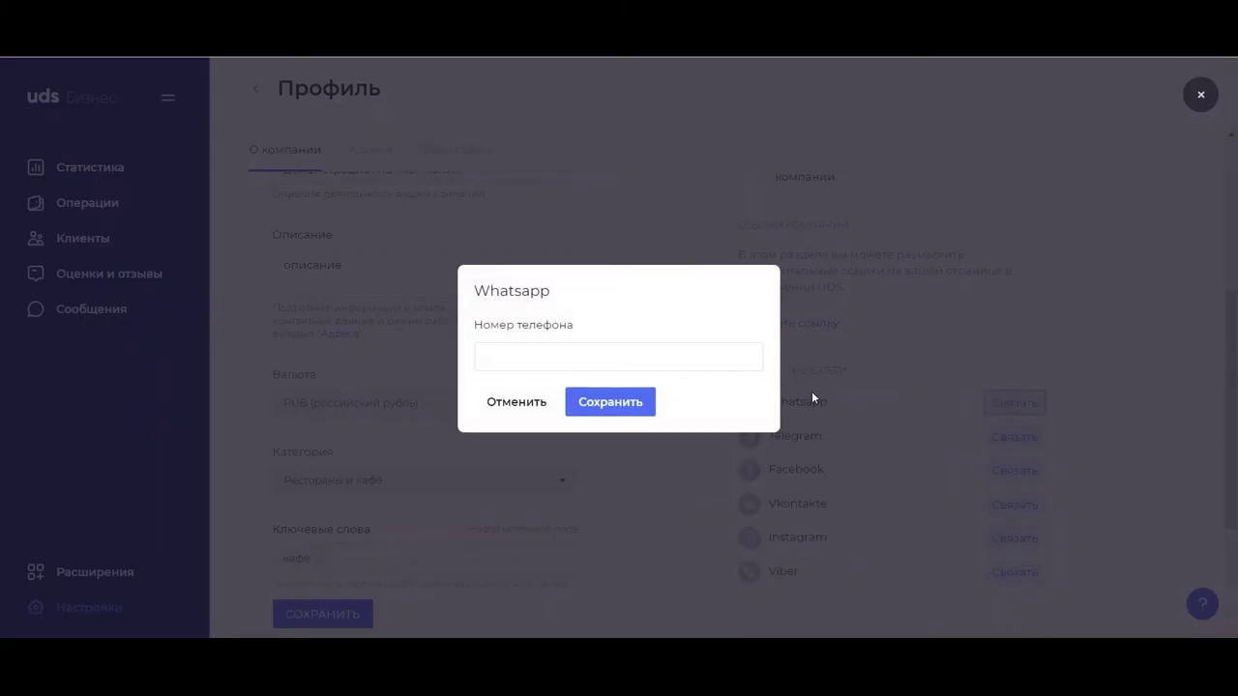
{"action": "left_click", "coordinate": [609, 360]}
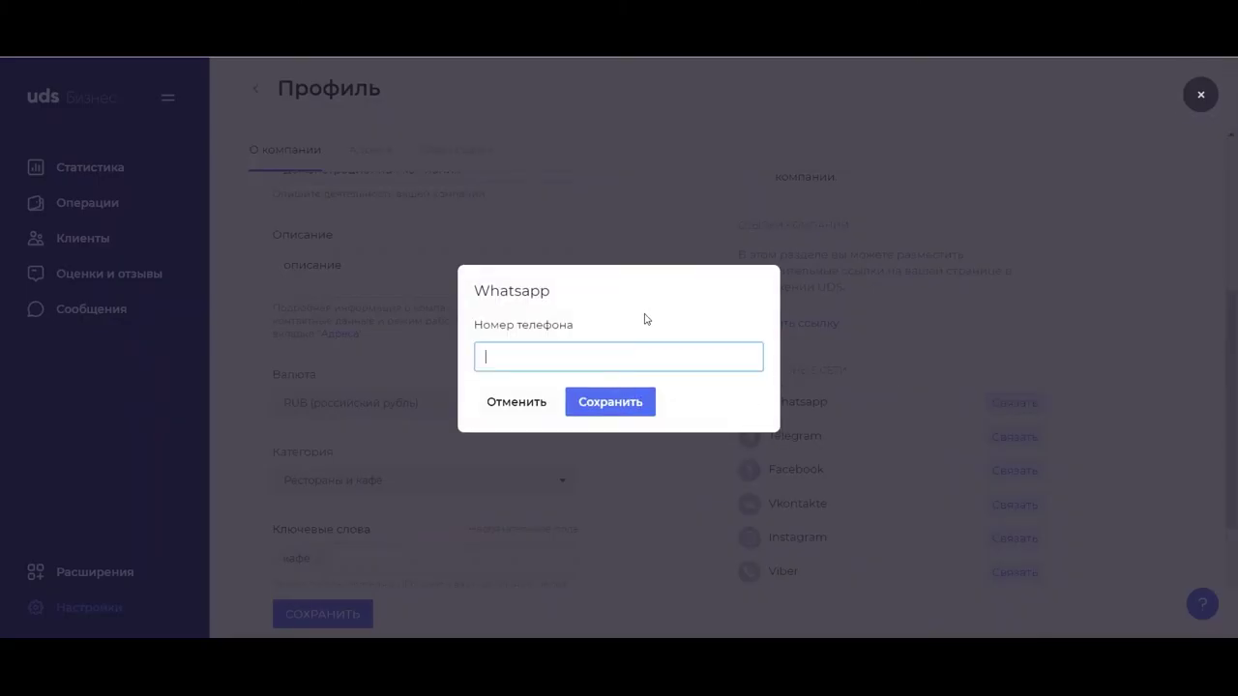
{"action": "type", "text": "+792700"}
{"action": "left_click", "coordinate": [622, 409]}
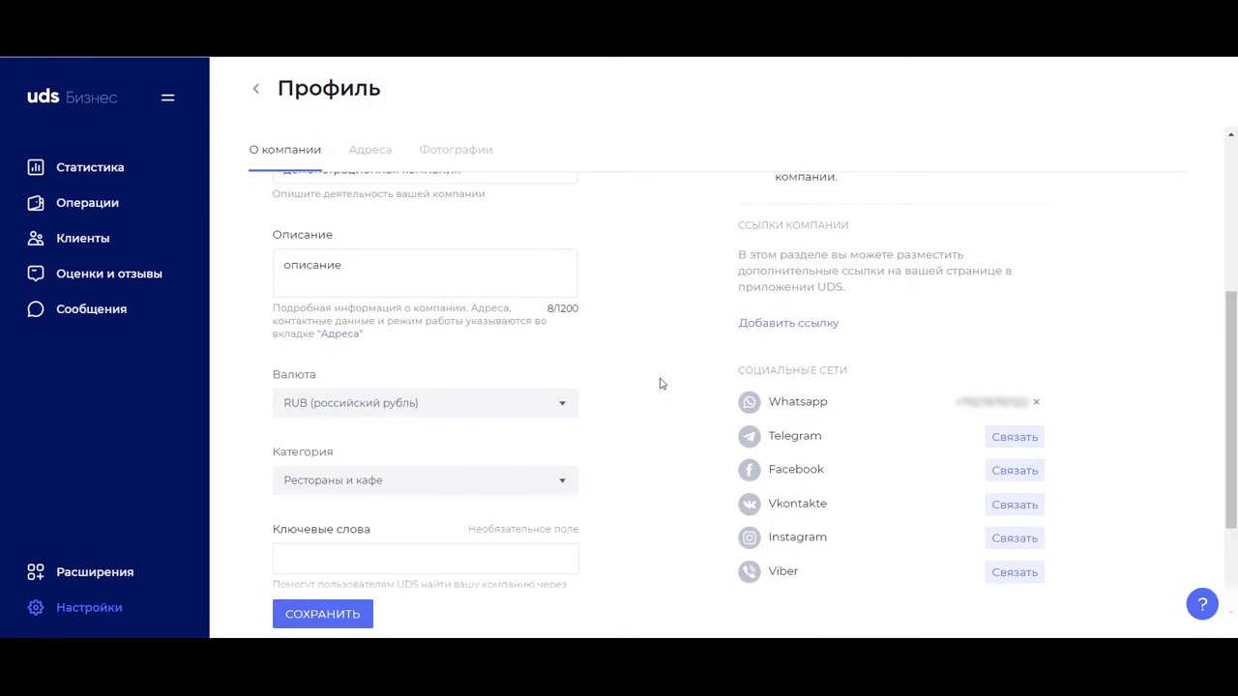
- Look over the profile and save it with the linked Whatsapp contact
{"action": "scroll", "coordinate": [666, 338], "scroll_direction": "down", "scroll_amount": 2}
{"action": "scroll", "coordinate": [658, 396], "scroll_direction": "up", "scroll_amount": 3}
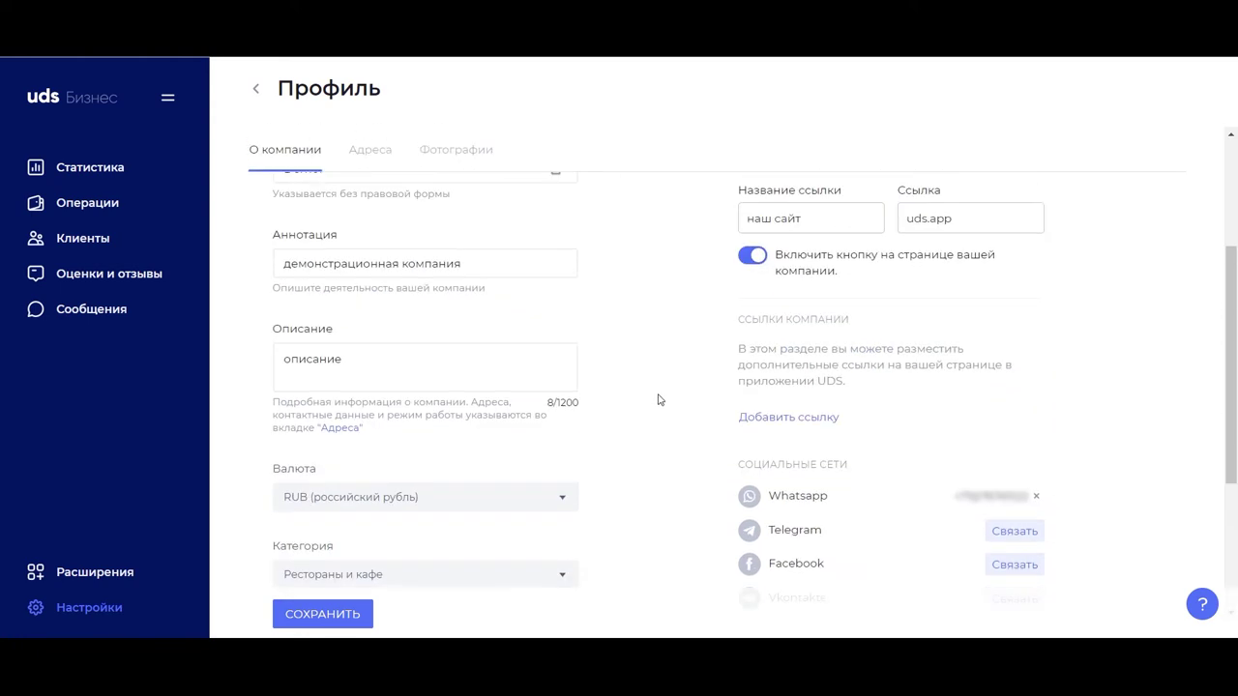
{"action": "scroll", "coordinate": [680, 425], "scroll_direction": "down", "scroll_amount": 4}
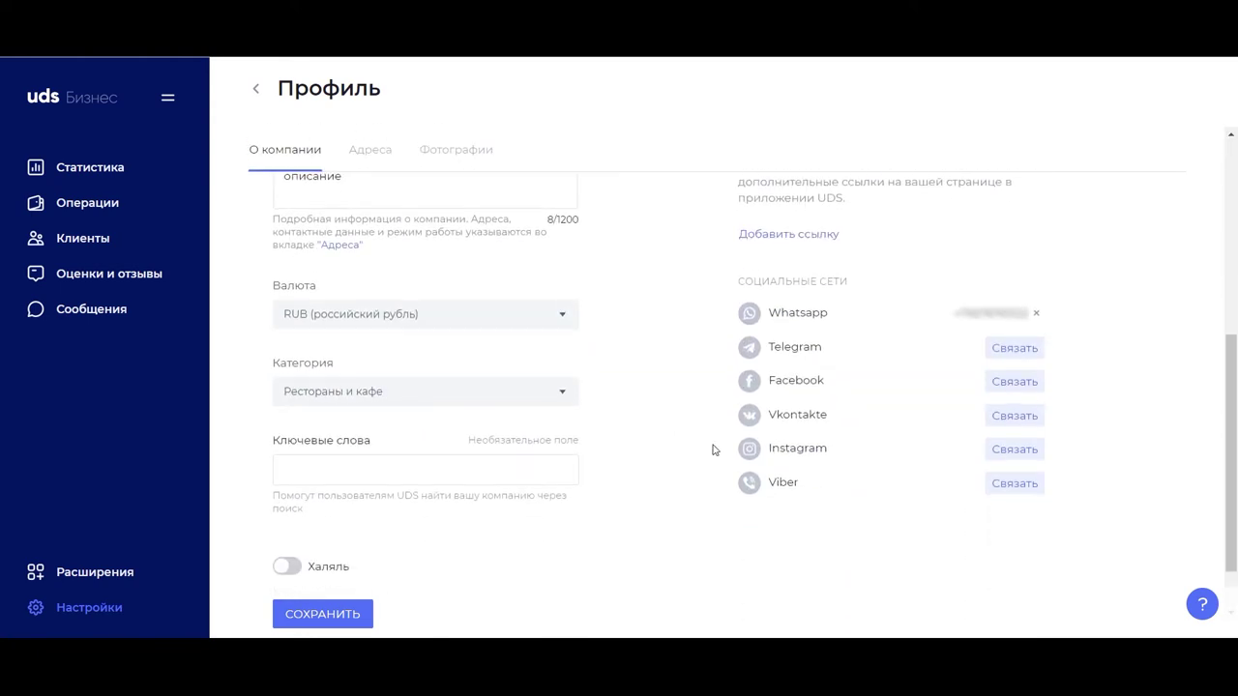
{"action": "scroll", "coordinate": [586, 399], "scroll_direction": "up", "scroll_amount": 5}
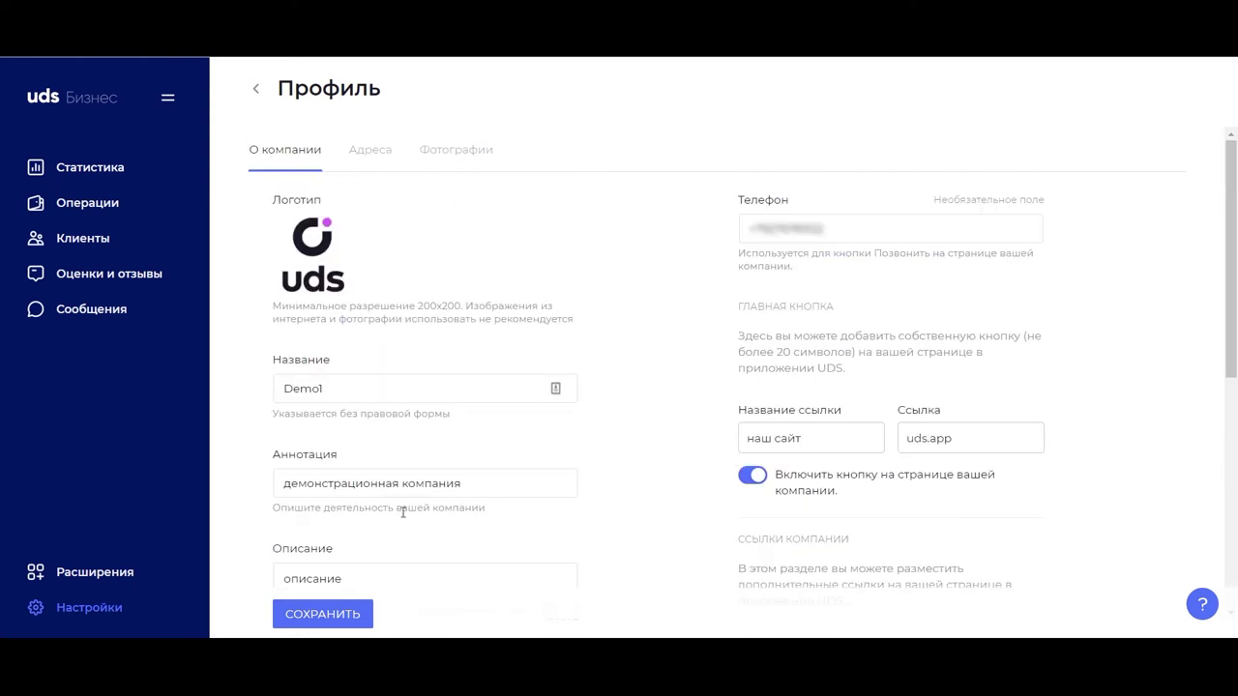
{"action": "left_click", "coordinate": [342, 617]}
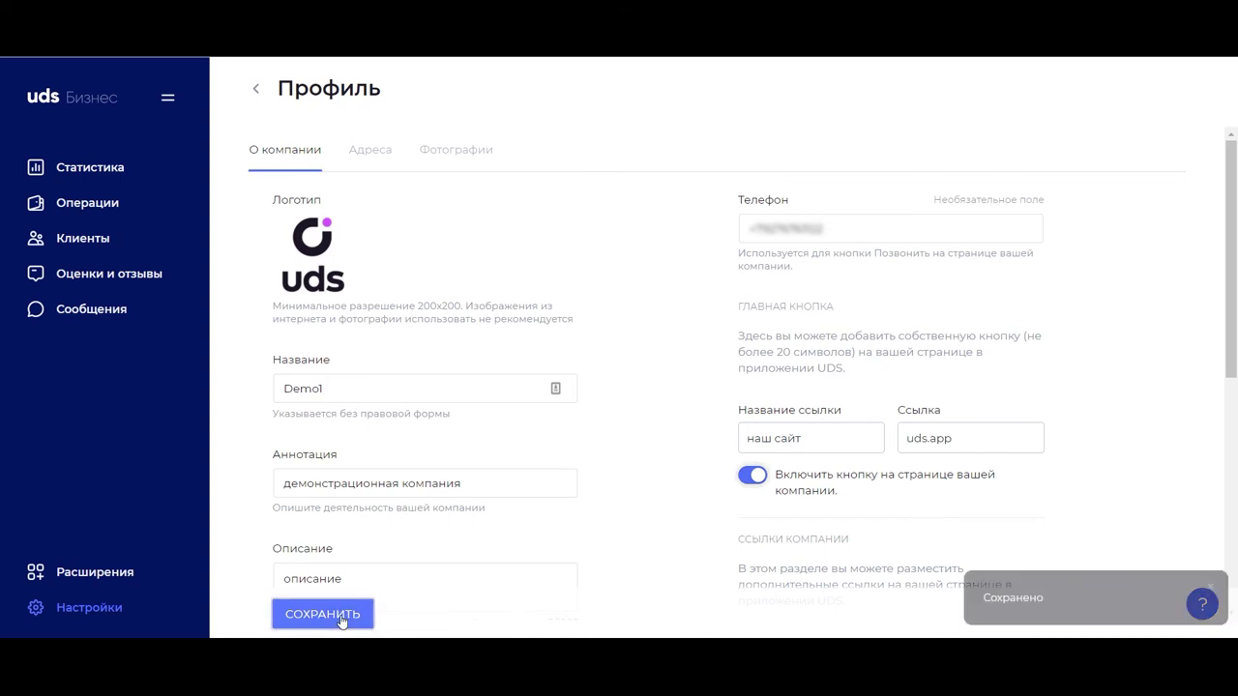
- Open the existing branch in the company's addresses for editing and go over its address, address clarification and branch name fields
{"action": "left_click", "coordinate": [372, 155]}
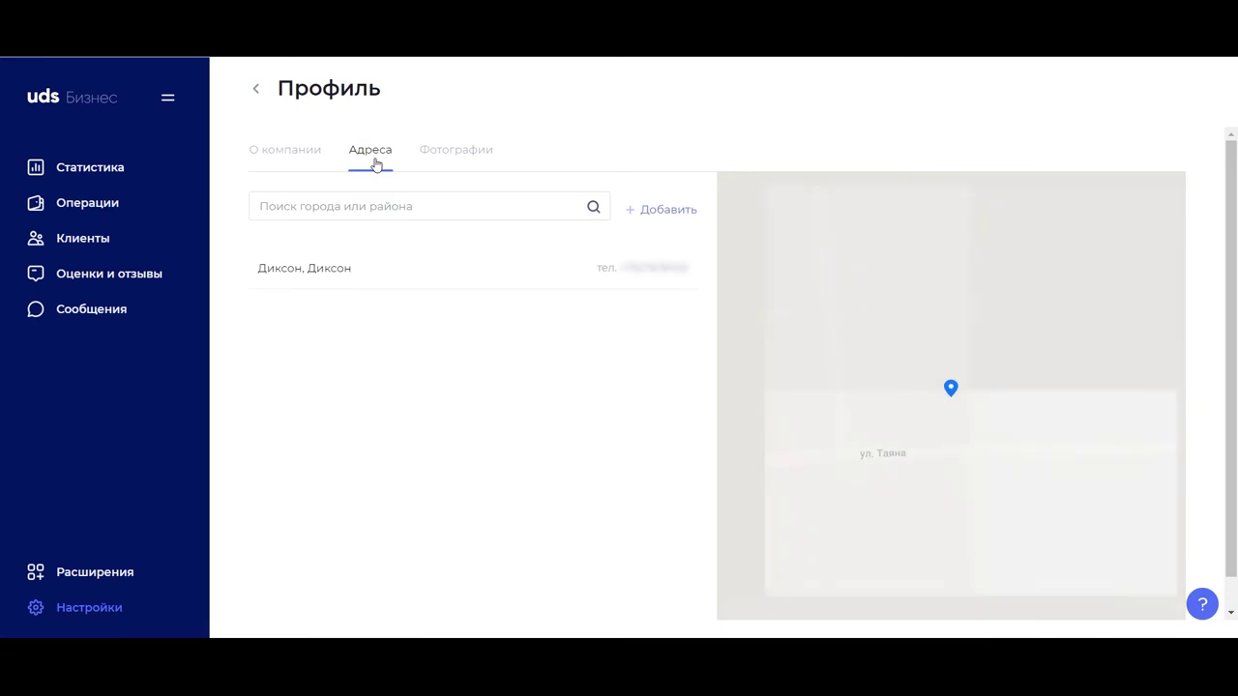
{"action": "left_click", "coordinate": [402, 276]}
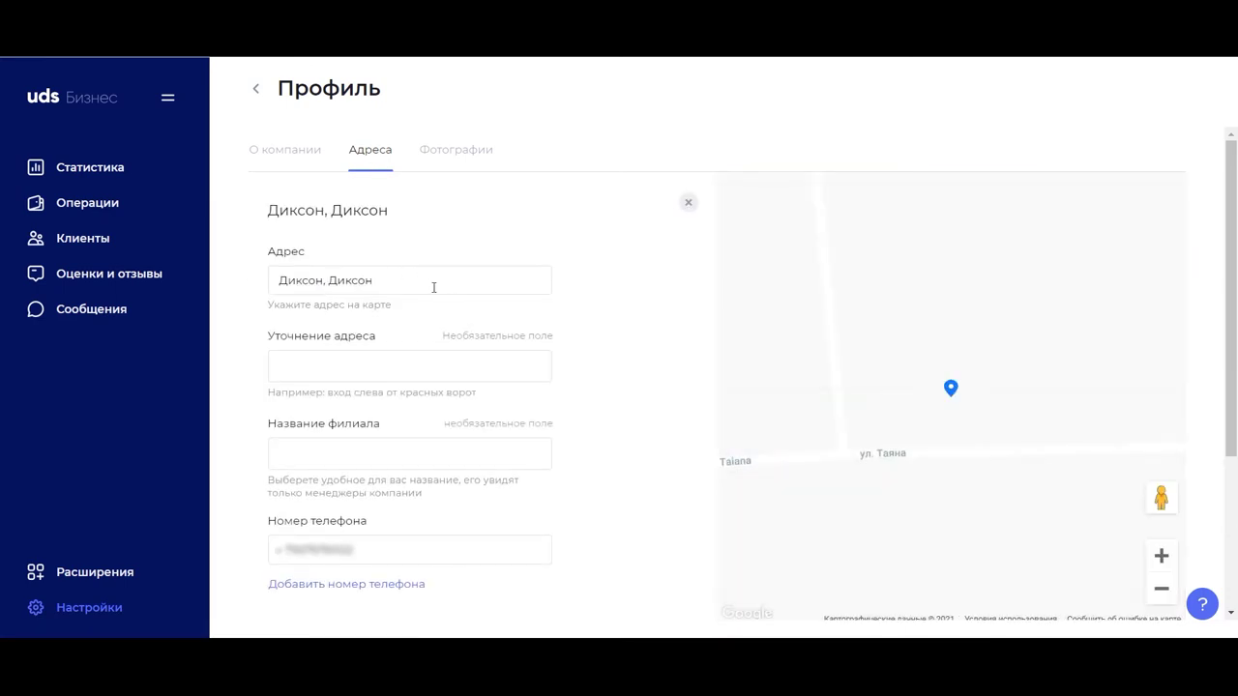
{"action": "left_click", "coordinate": [434, 287]}
{"action": "left_click", "coordinate": [272, 368]}
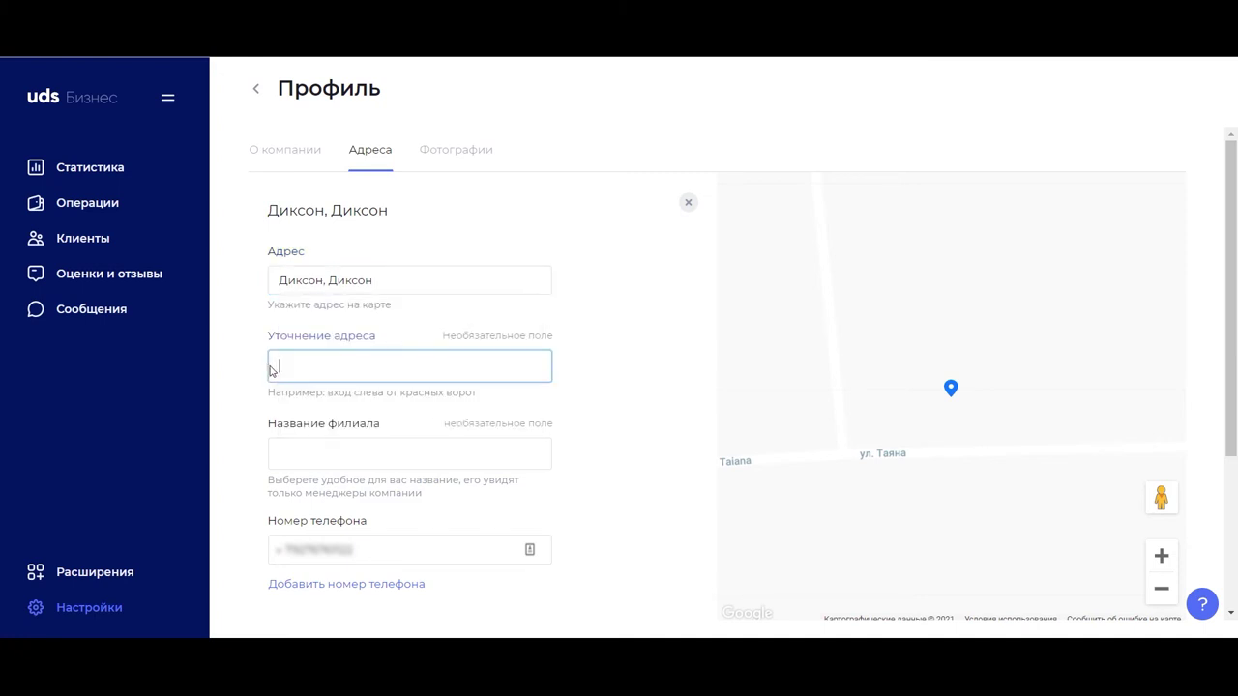
{"action": "scroll", "coordinate": [326, 372], "scroll_direction": "down", "scroll_amount": 1}
{"action": "left_click", "coordinate": [321, 373]}
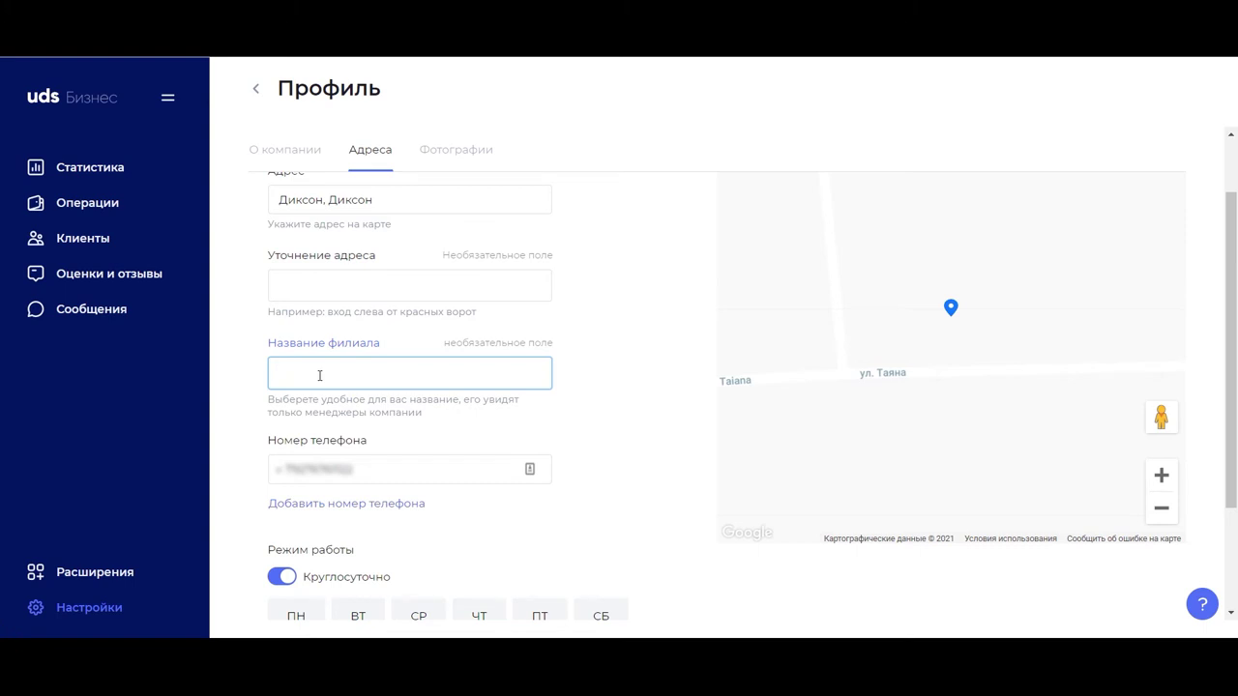
- Set the branch's Monday as a working day from 09:00 to 23:00 and copy these hours to all days
{"action": "scroll", "coordinate": [333, 358], "scroll_direction": "down", "scroll_amount": 2}
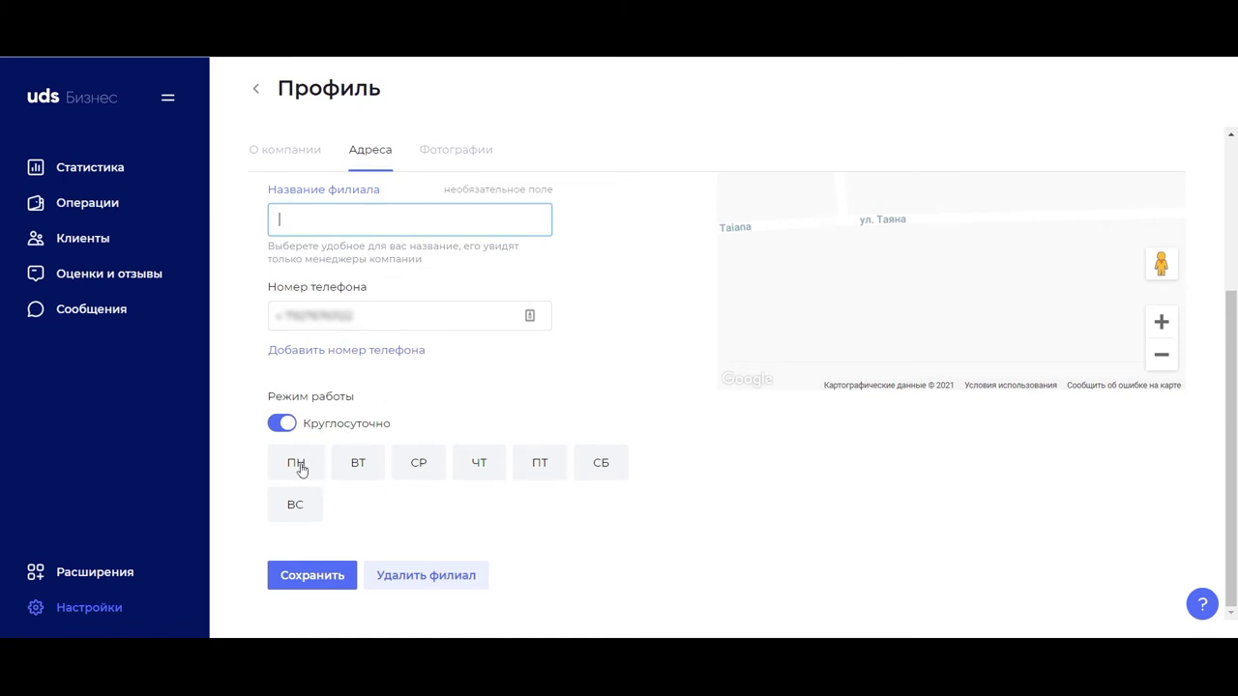
{"action": "left_click", "coordinate": [299, 467]}
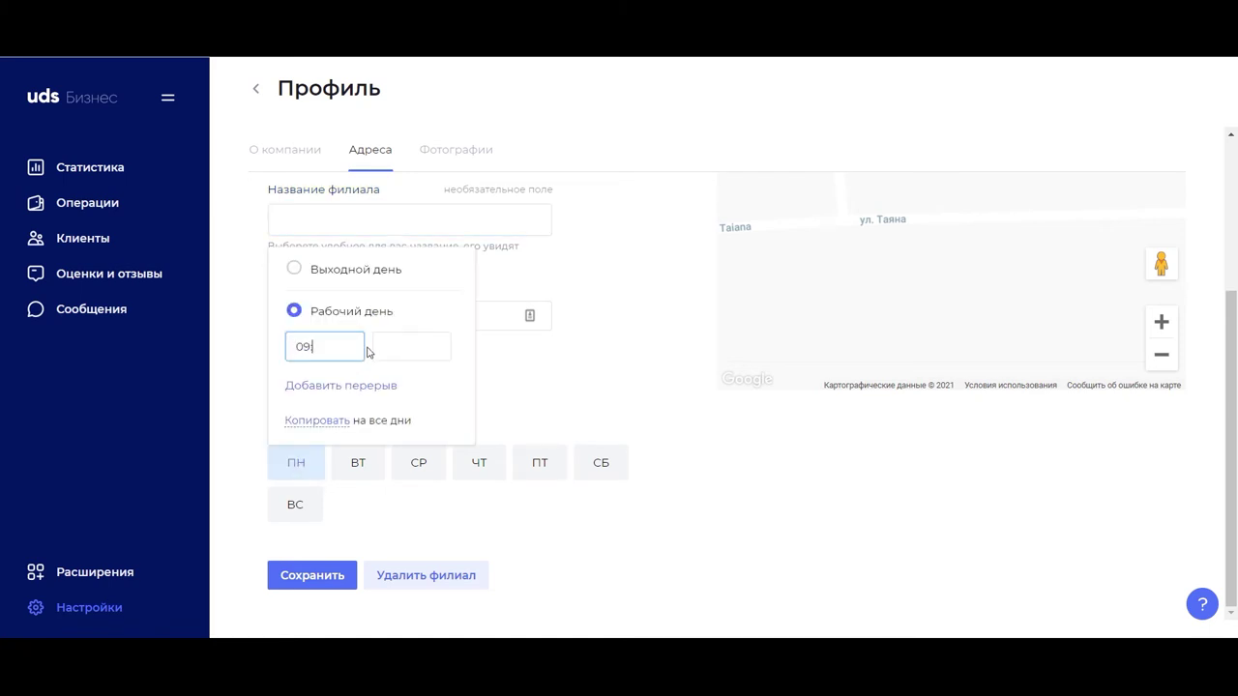
{"action": "left_click", "coordinate": [415, 356]}
{"action": "type", "text": "12"}
{"action": "left_click_drag", "start_coordinate": [396, 347], "coordinate": [364, 347]}
{"action": "type", "text": "23:00"}
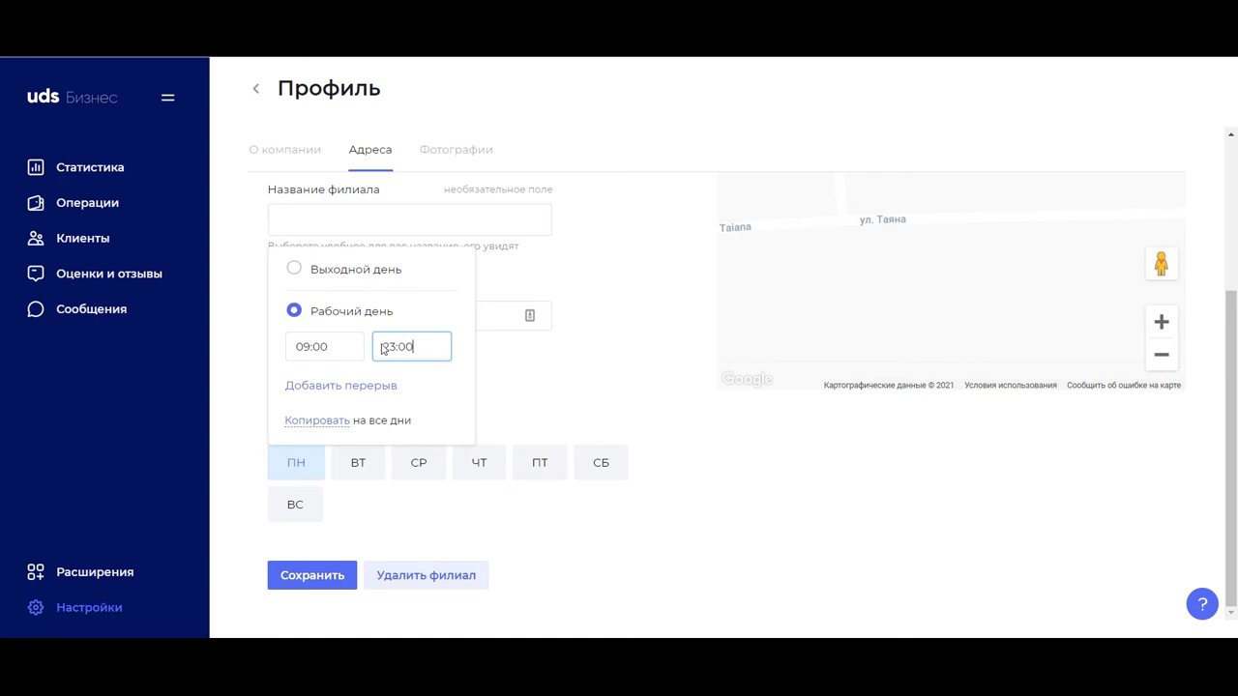
{"action": "left_click", "coordinate": [323, 419]}
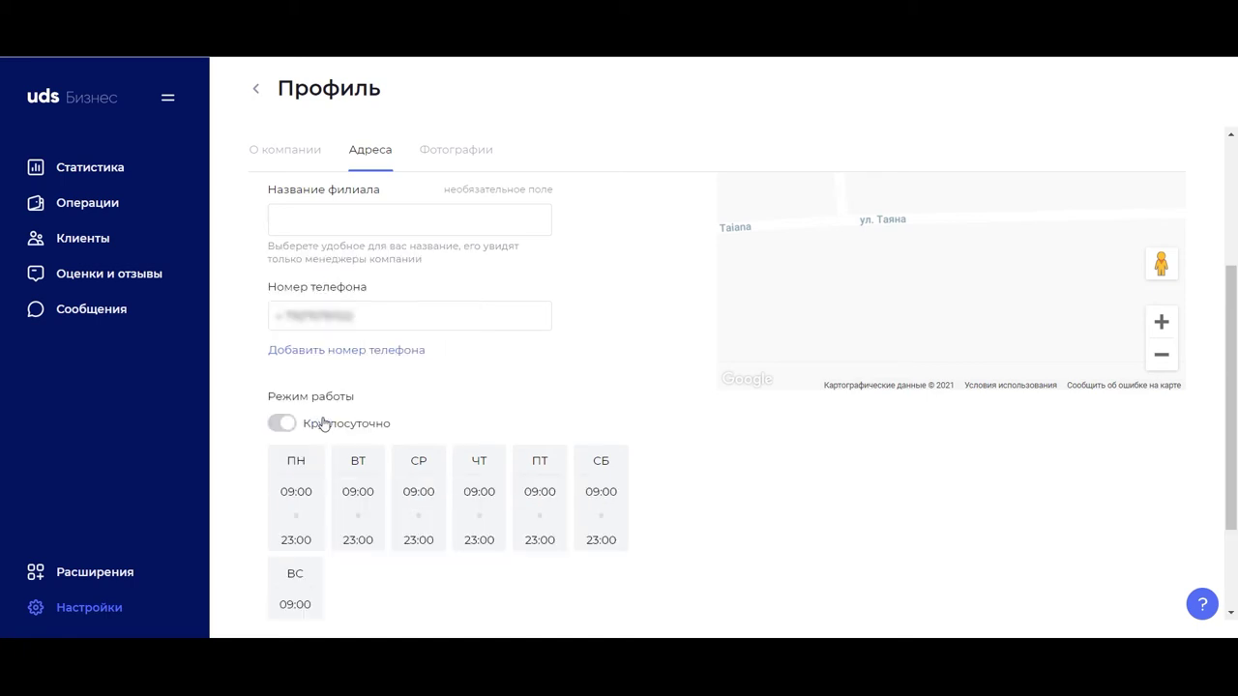
- Look over the branch's details and working hours and save the branch
{"action": "scroll", "coordinate": [478, 416], "scroll_direction": "down", "scroll_amount": 2}
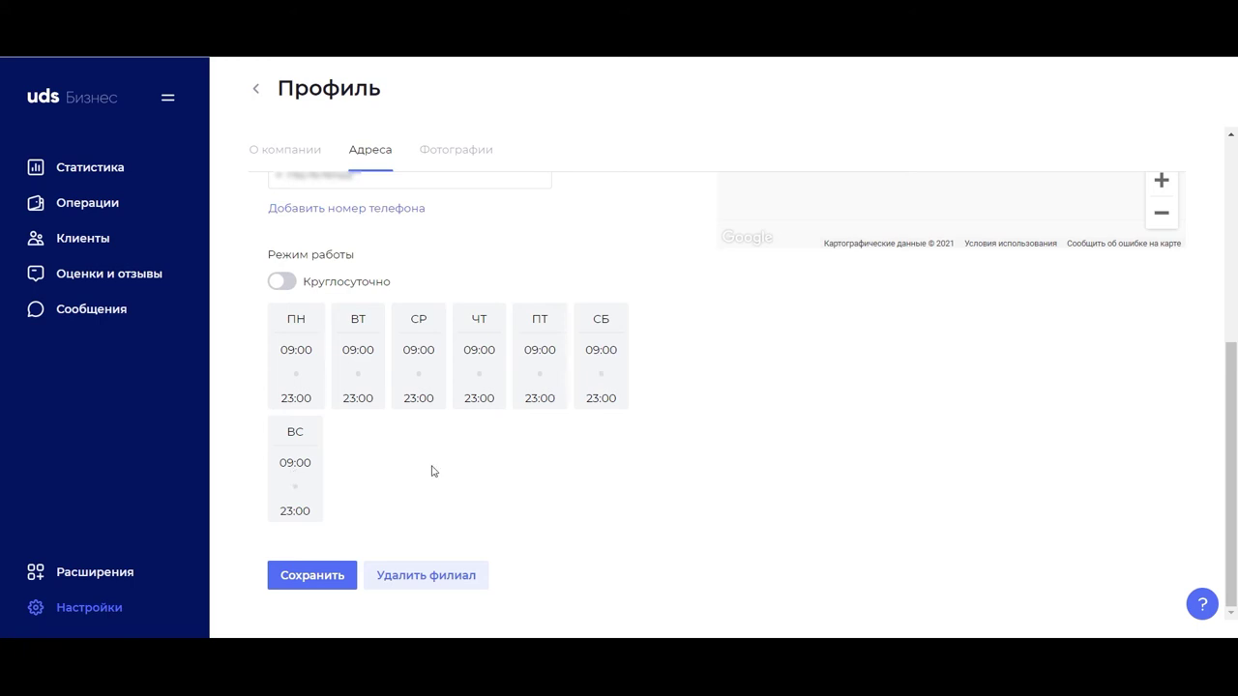
{"action": "scroll", "coordinate": [544, 431], "scroll_direction": "up", "scroll_amount": 5}
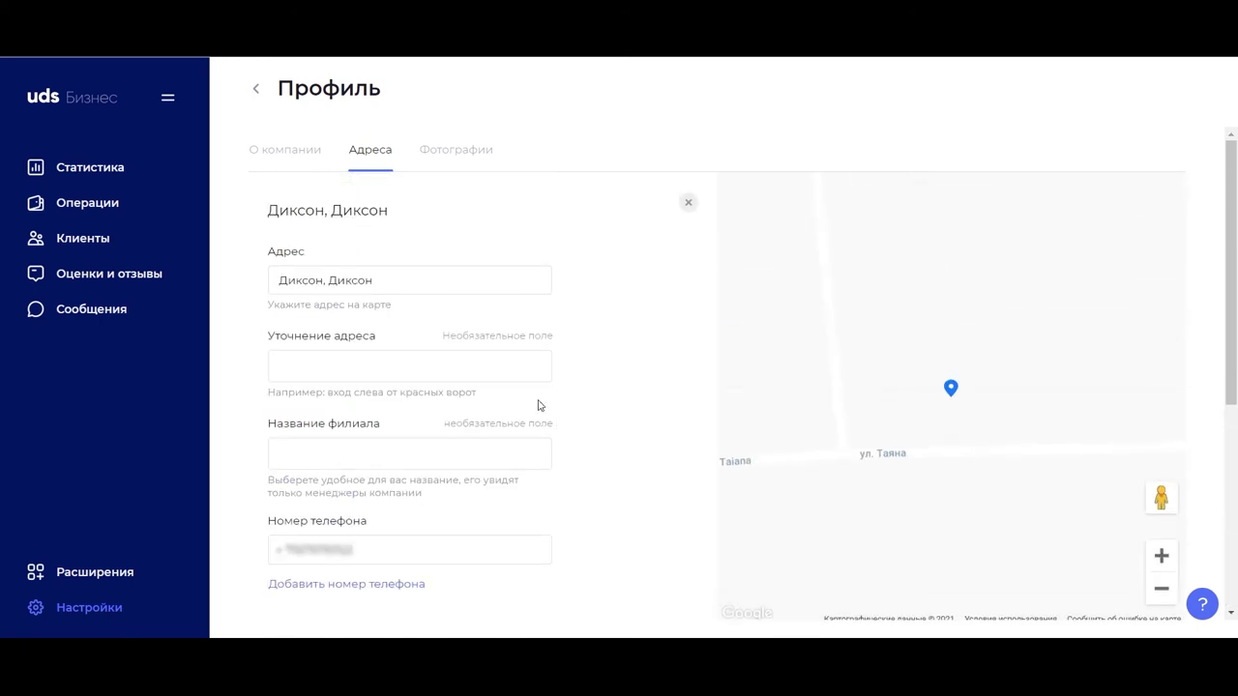
{"action": "scroll", "coordinate": [536, 403], "scroll_direction": "down", "scroll_amount": 5}
{"action": "left_click", "coordinate": [318, 582]}
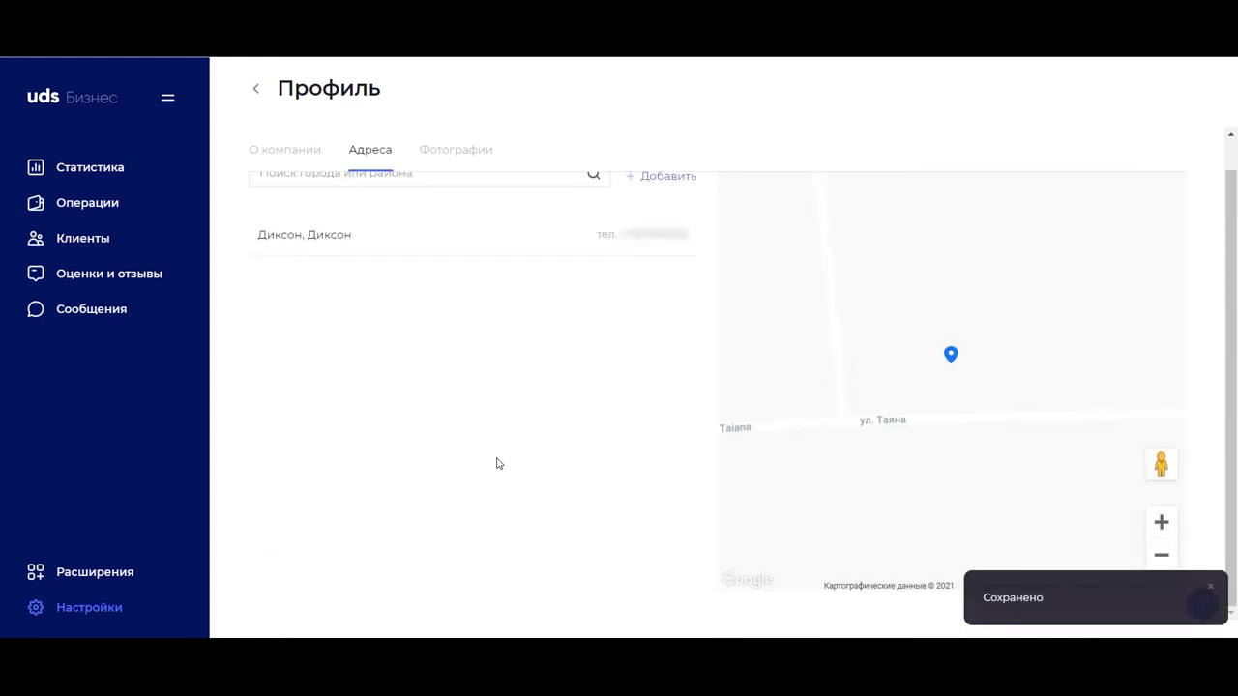
- Upload the coffee picture Screenshot_3 to the company's photos and save it
{"action": "scroll", "coordinate": [496, 350], "scroll_direction": "up", "scroll_amount": 1}
{"action": "left_click", "coordinate": [445, 158]}
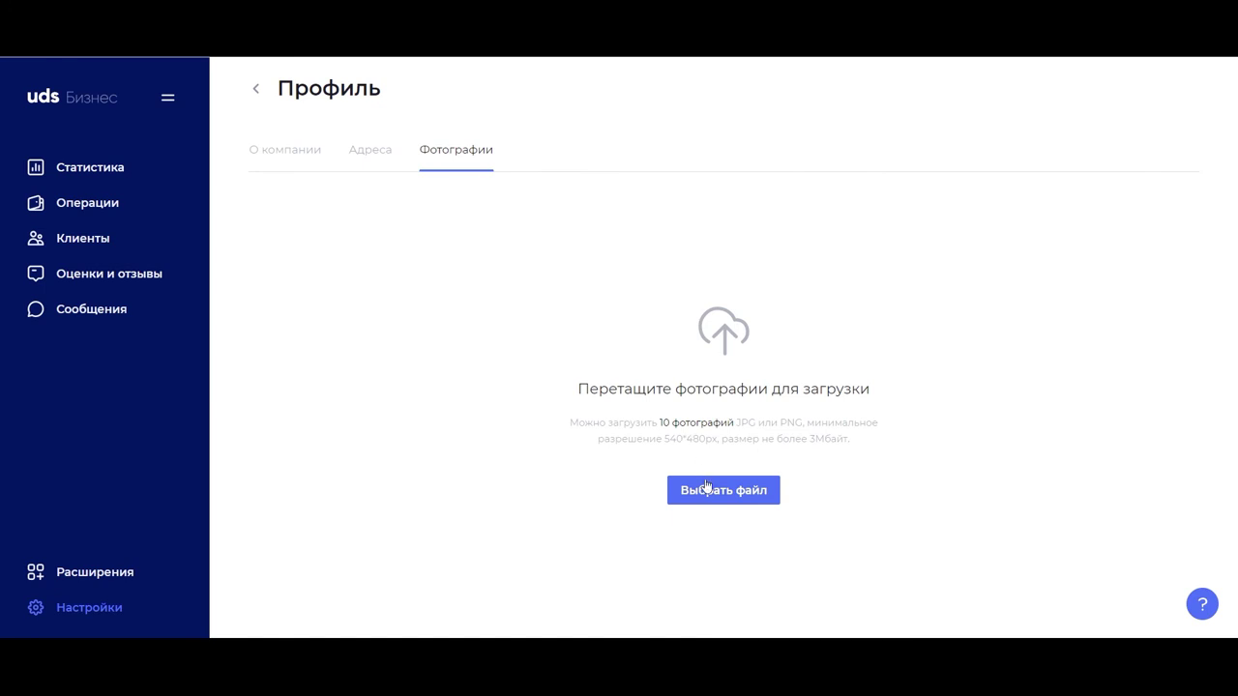
{"action": "left_click", "coordinate": [707, 490]}
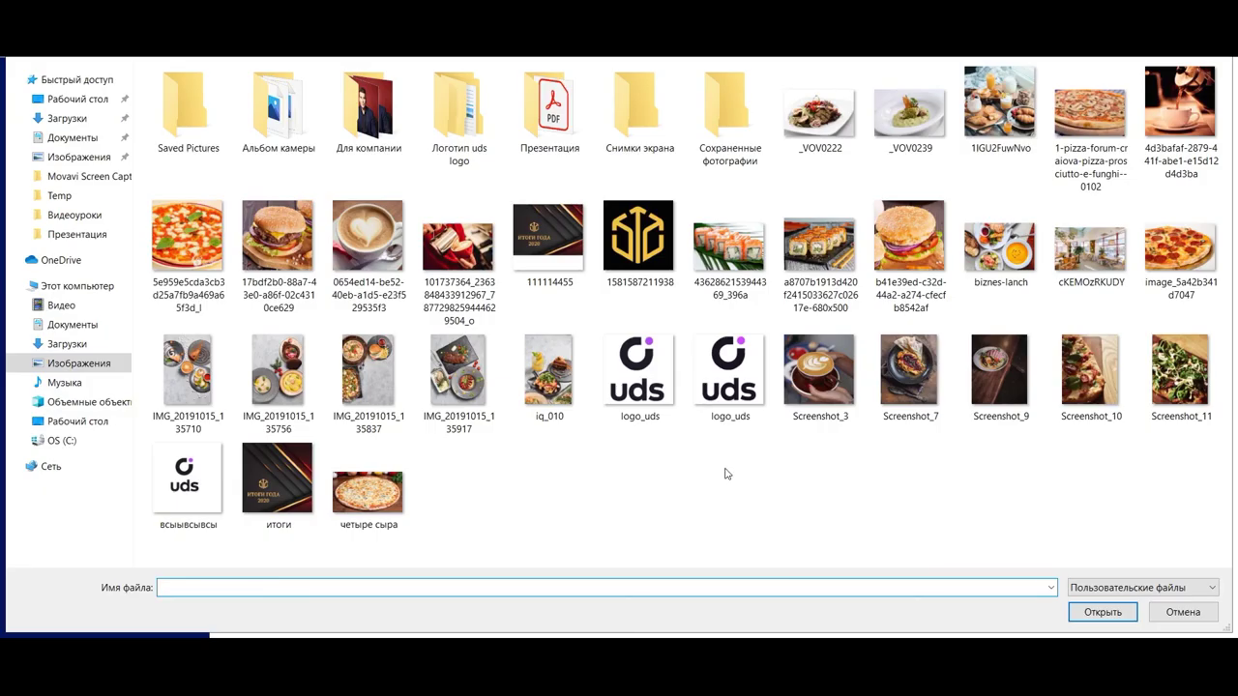
{"action": "double_click", "coordinate": [819, 370]}
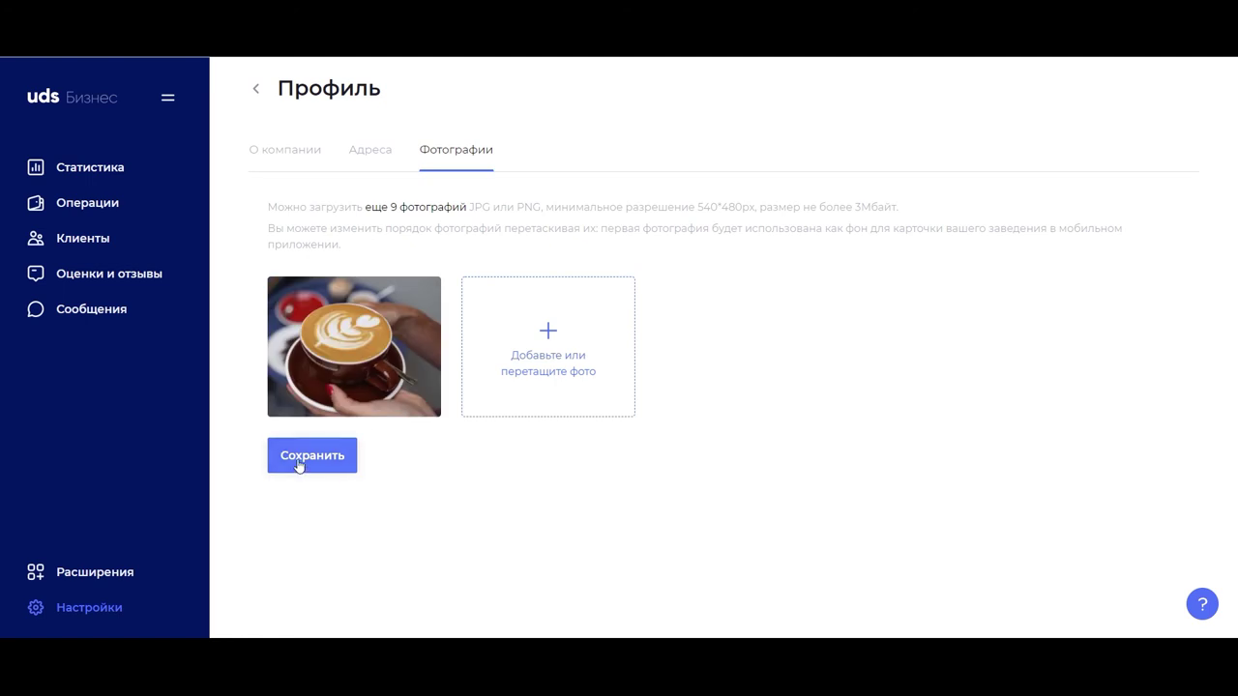
{"action": "left_click", "coordinate": [299, 465]}
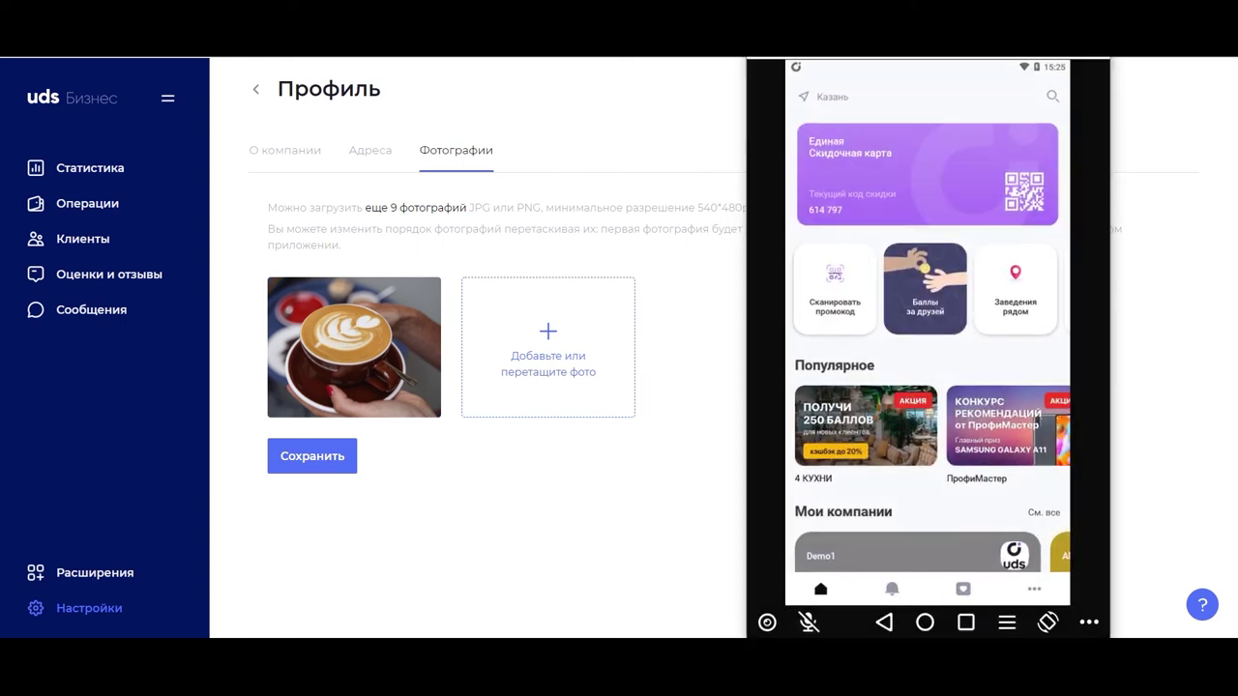
- In the UDS mobile app, open the Demo1 company page, examine its company information, and return to the company page
{"action": "left_click_drag", "start_coordinate": [873, 483], "coordinate": [870, 316]}
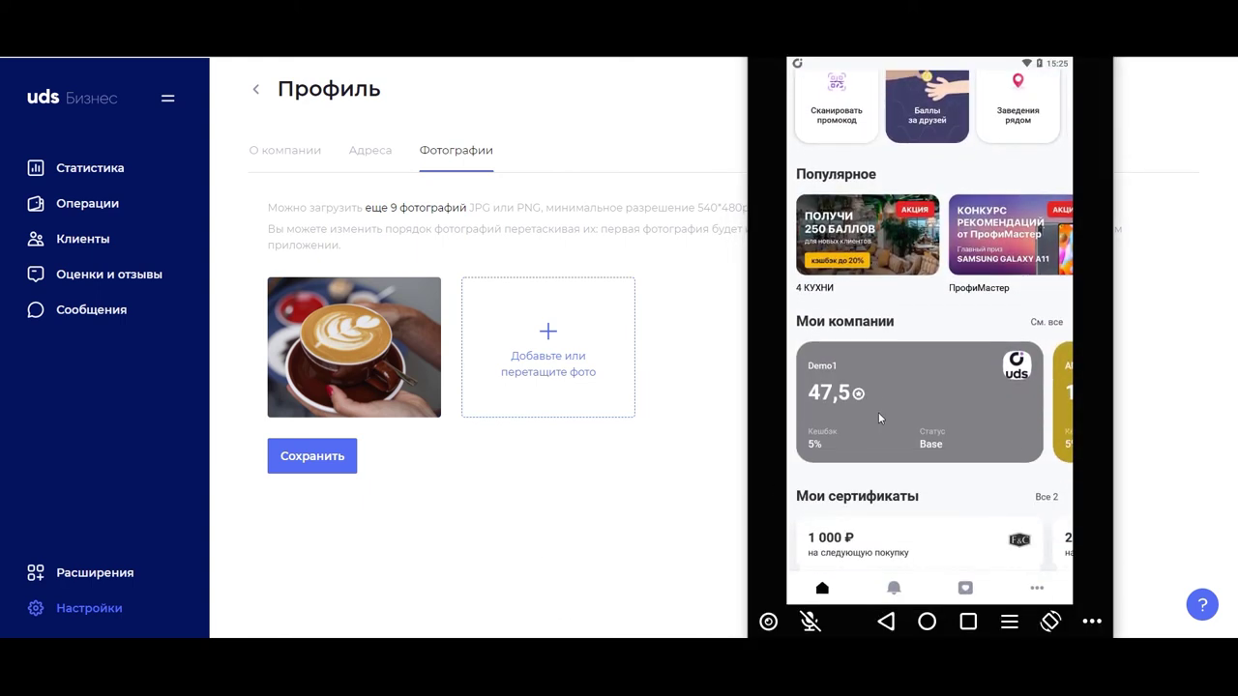
{"action": "left_click", "coordinate": [880, 451]}
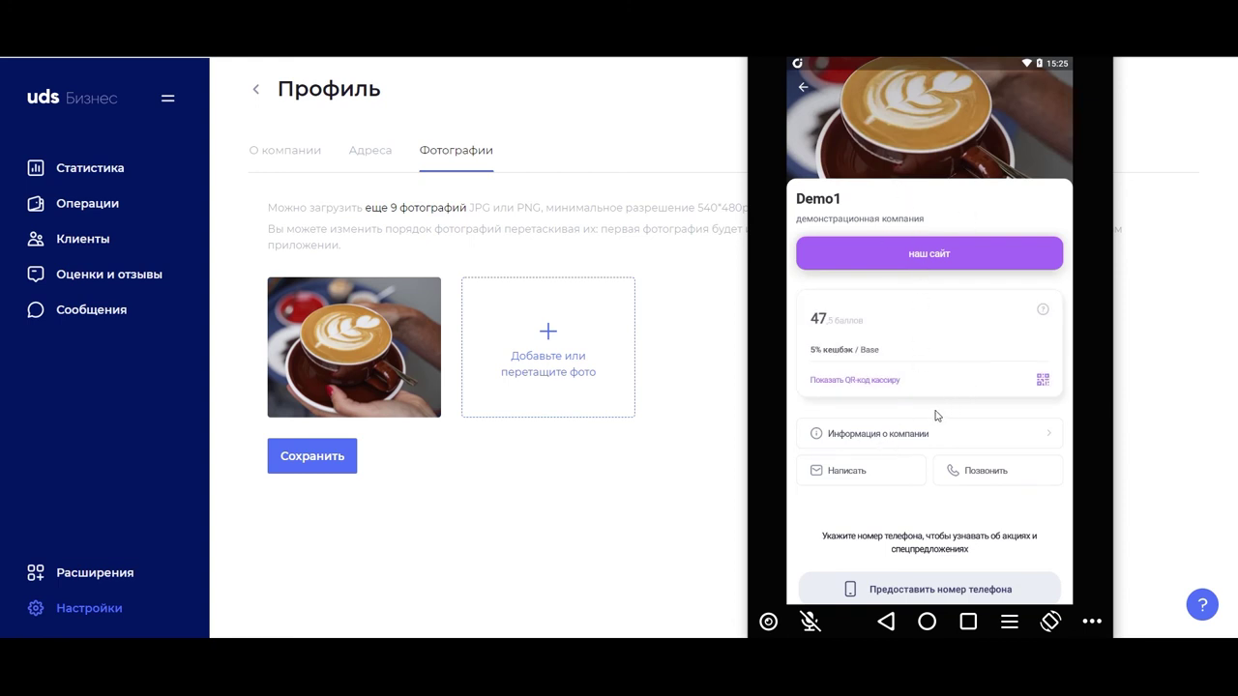
{"action": "scroll", "coordinate": [934, 414], "scroll_direction": "down", "scroll_amount": 1}
{"action": "left_click", "coordinate": [868, 470]}
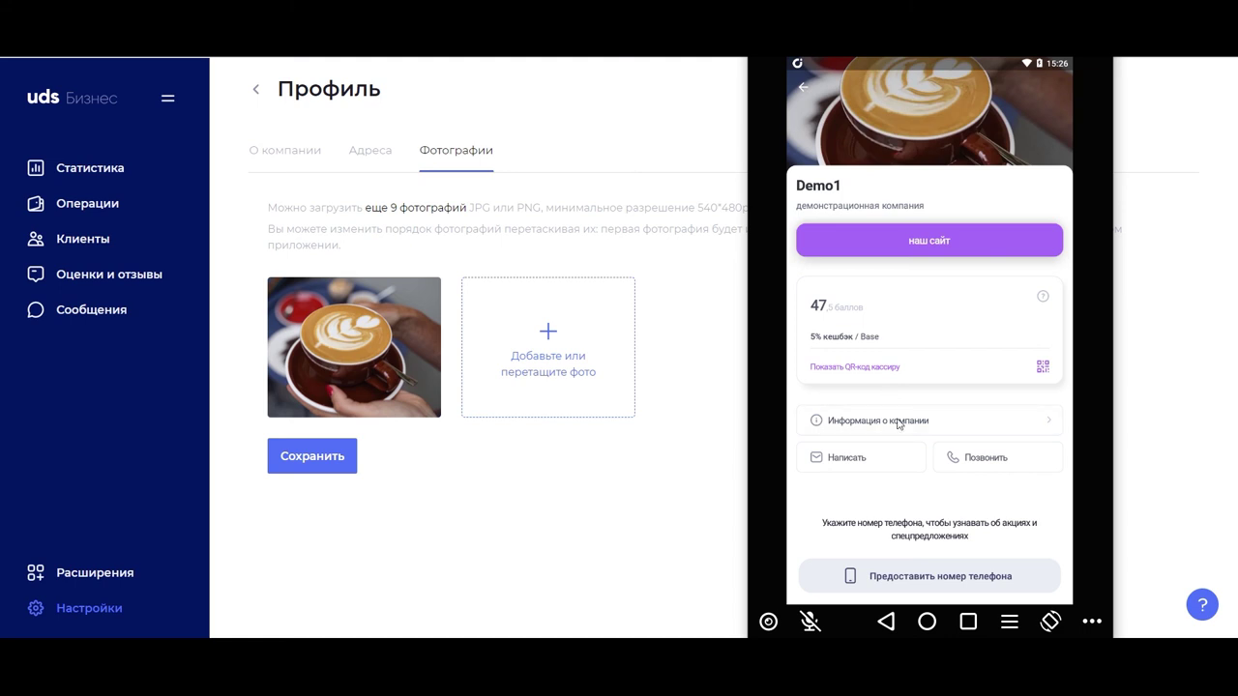
{"action": "left_click", "coordinate": [898, 422]}
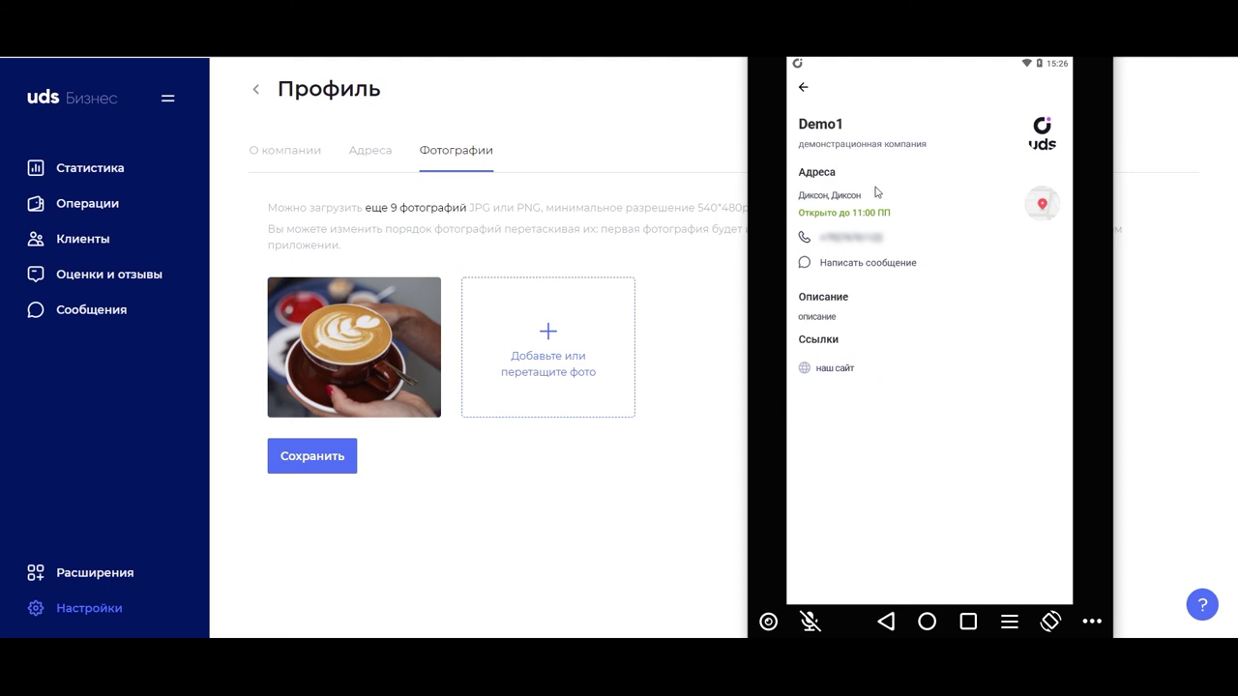
{"action": "left_click", "coordinate": [803, 89]}
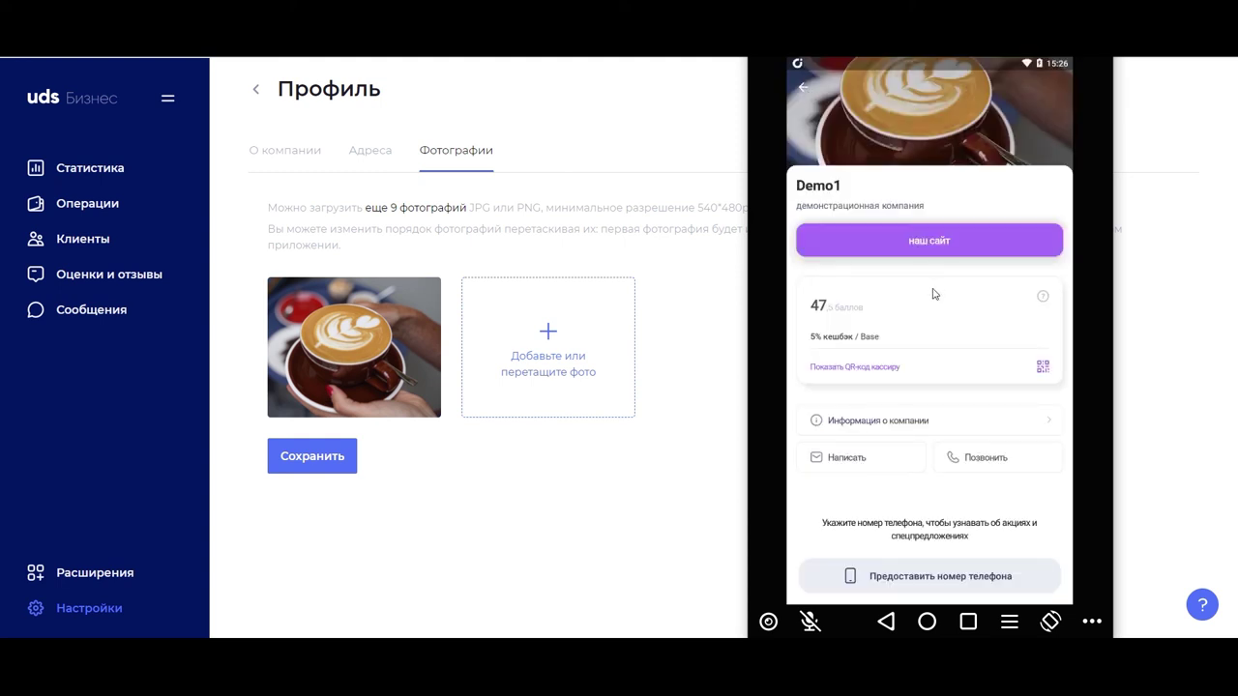